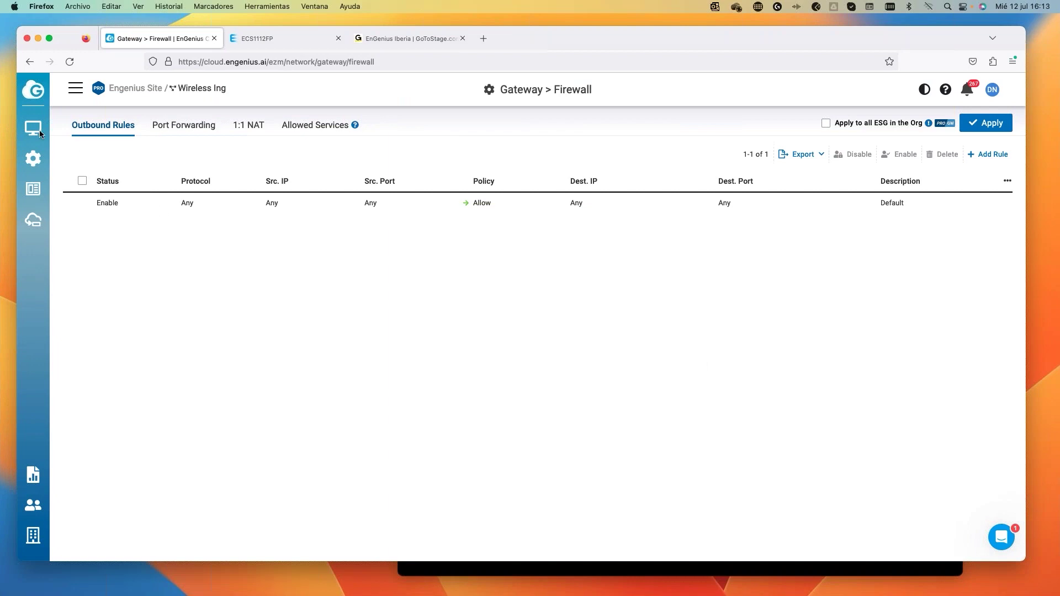
left_click(88, 147)
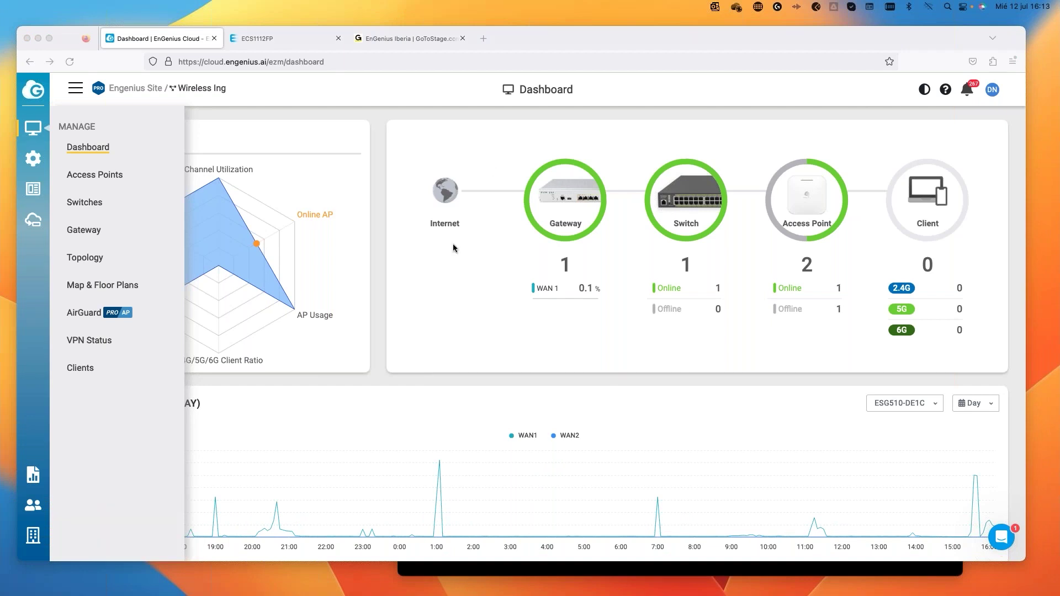
left_click(453, 248)
key("super+r")
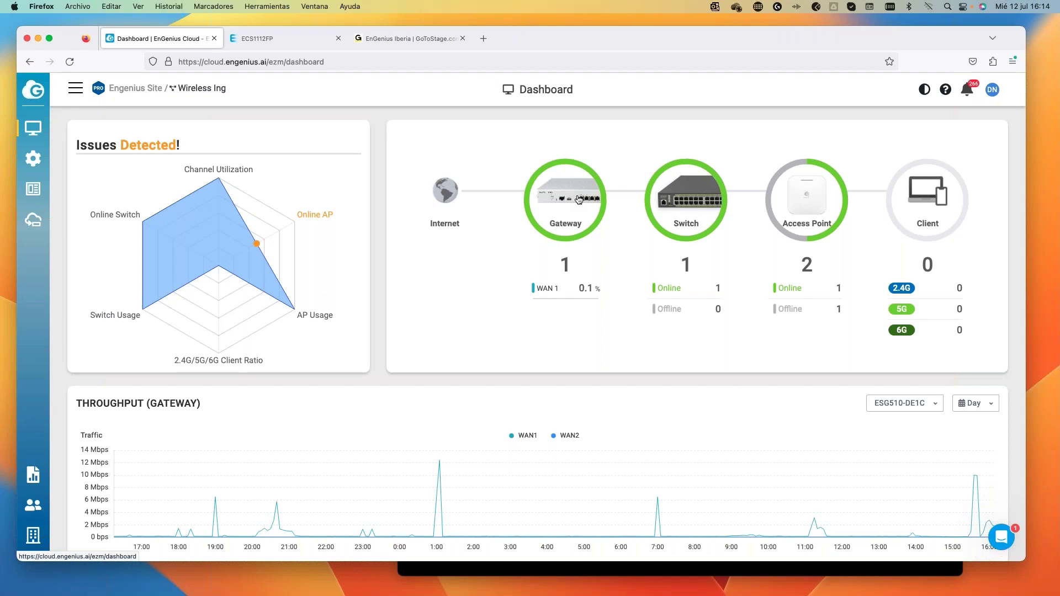
left_click(578, 199)
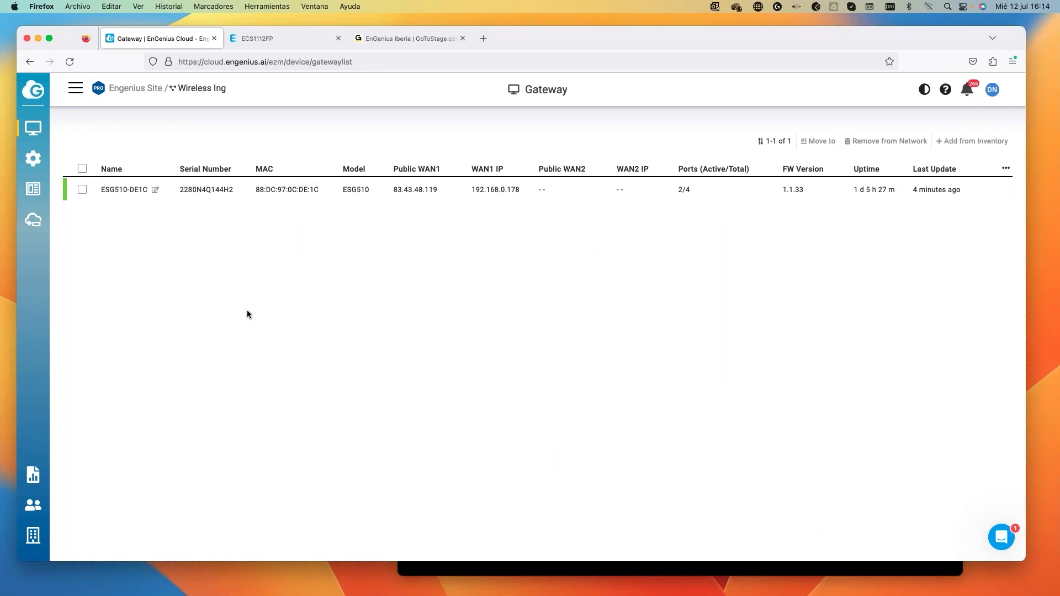
mouse_move(34, 160)
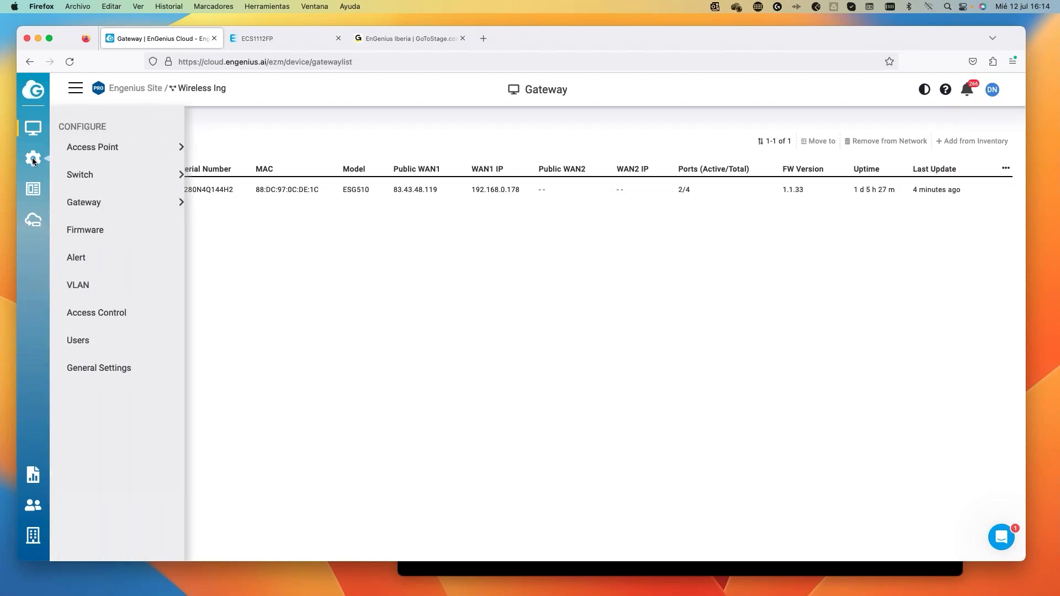
mouse_move(97, 205)
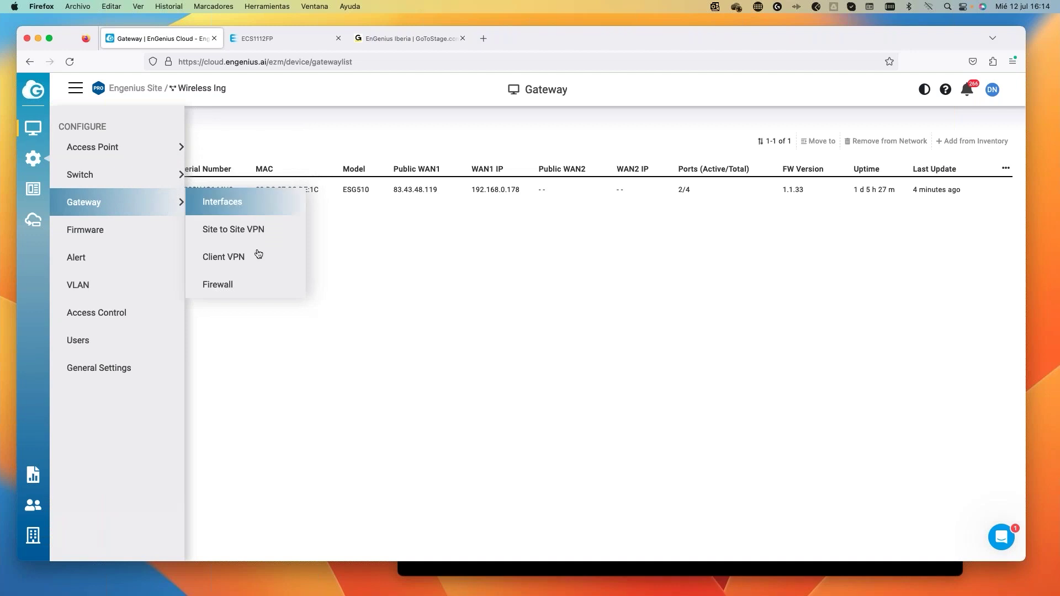
left_click(226, 283)
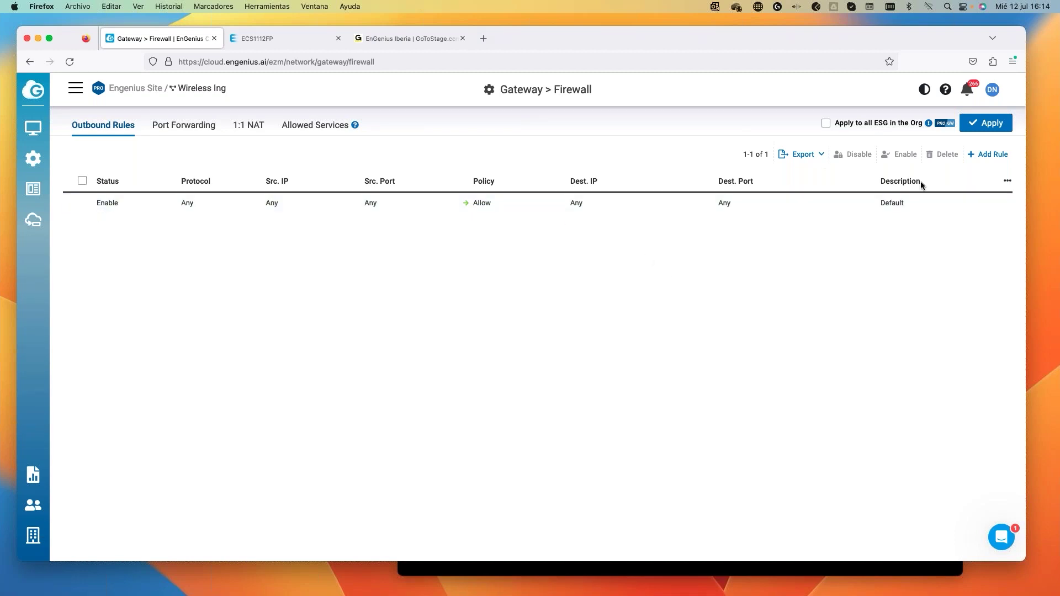
Step: Start a new outbound firewall rule with protocol ICMP and policy Deny
left_click(984, 154)
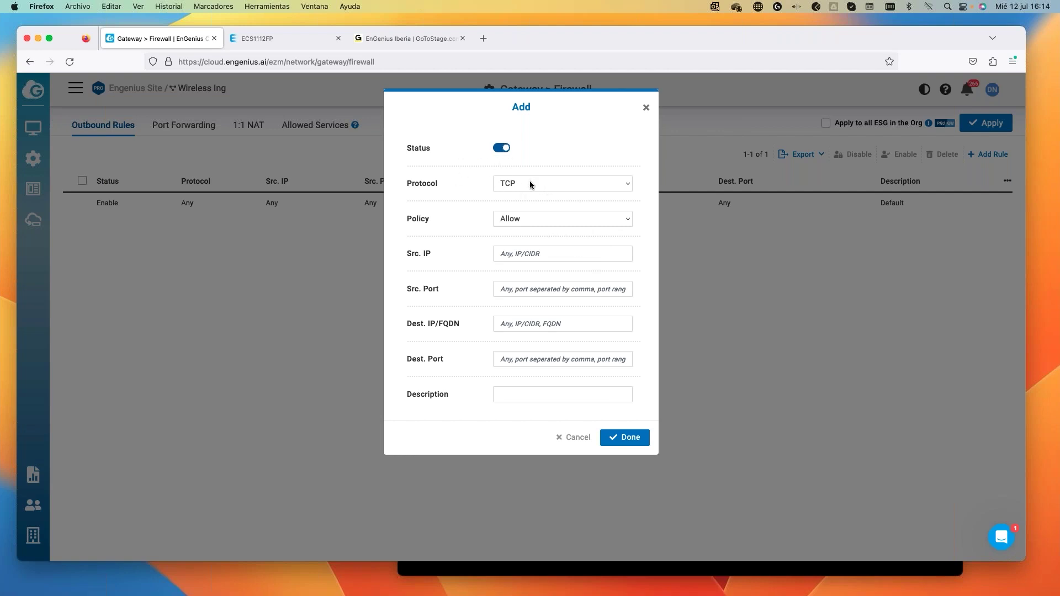
left_click(529, 183)
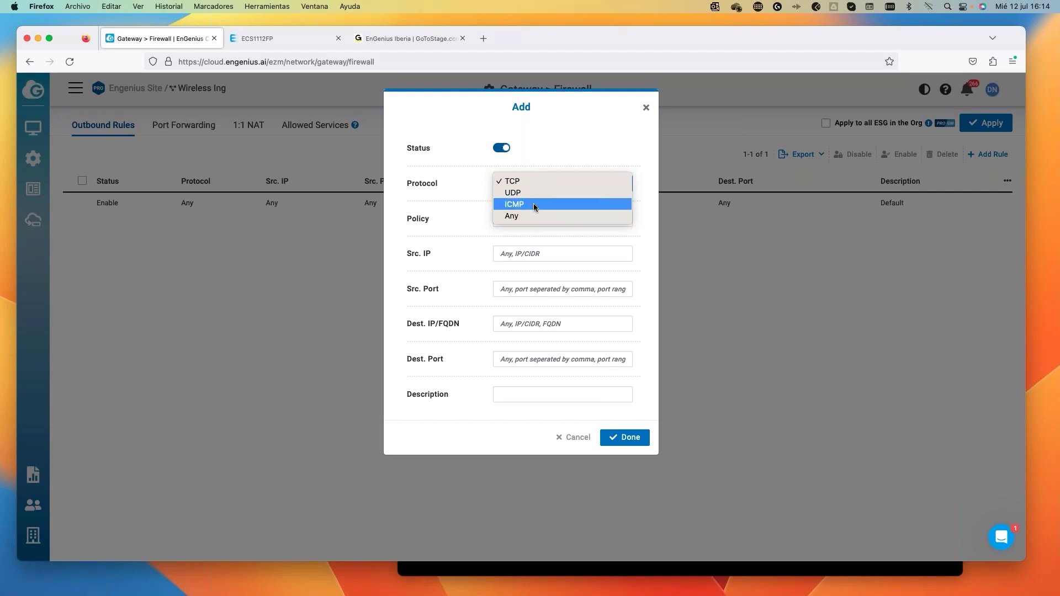
left_click(528, 205)
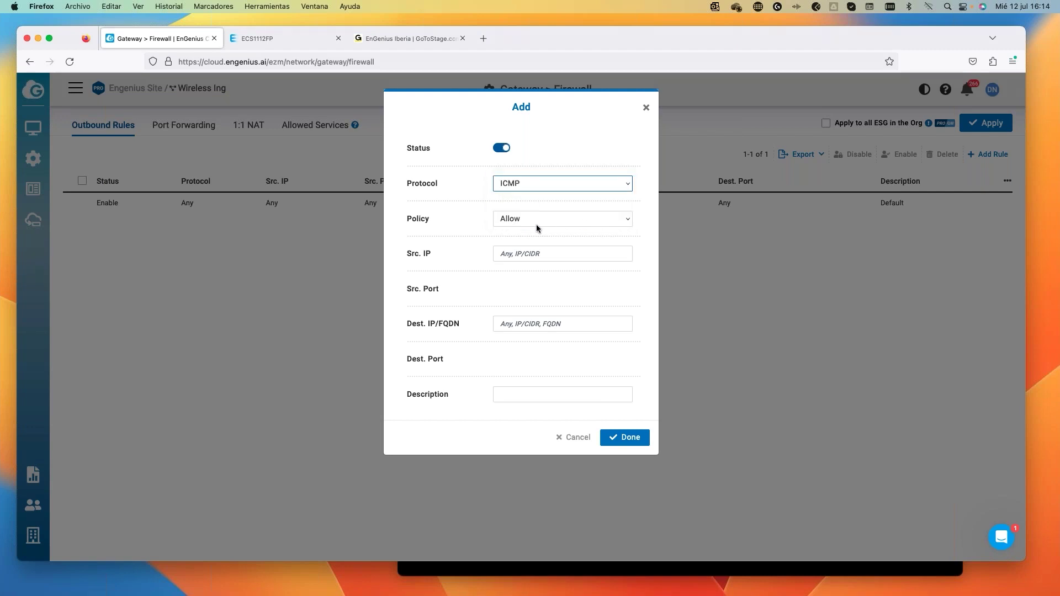
left_click(537, 228)
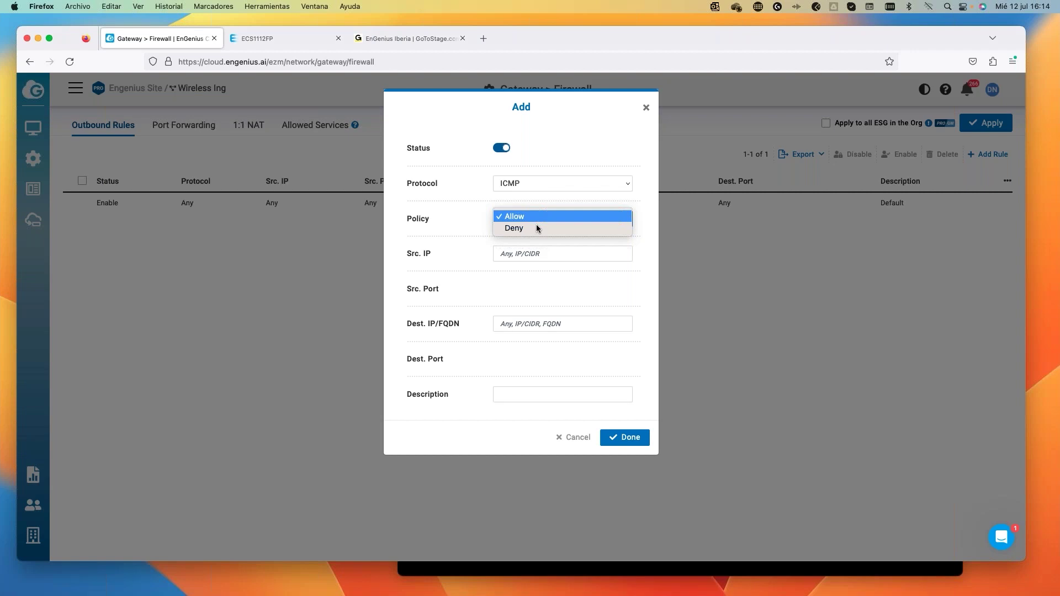
left_click(532, 229)
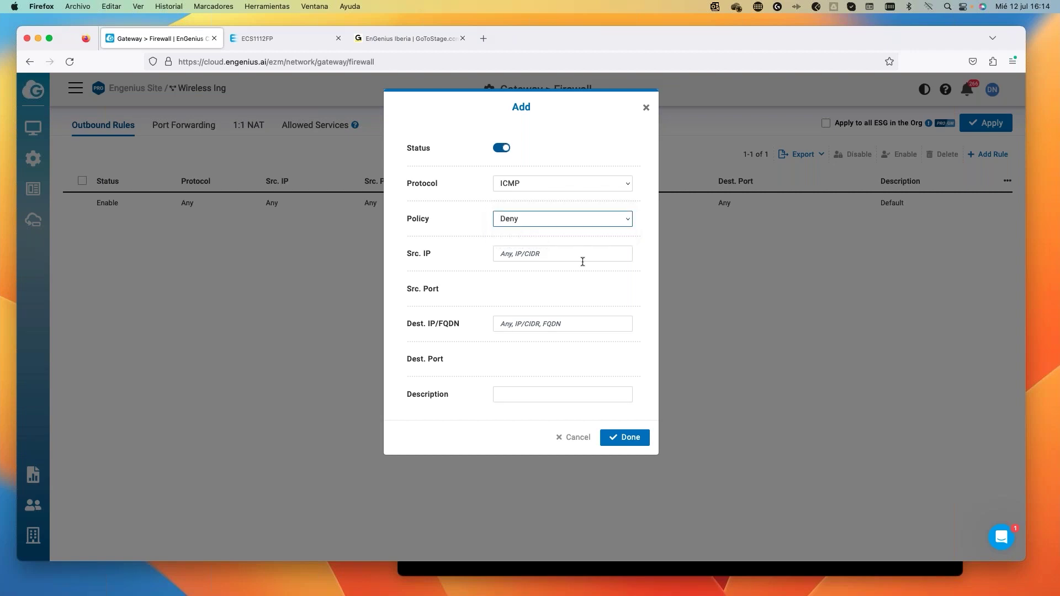
Step: Give the rule source 'any', destination 8.8.8.8 and description 'ping', then save it
left_click(530, 255)
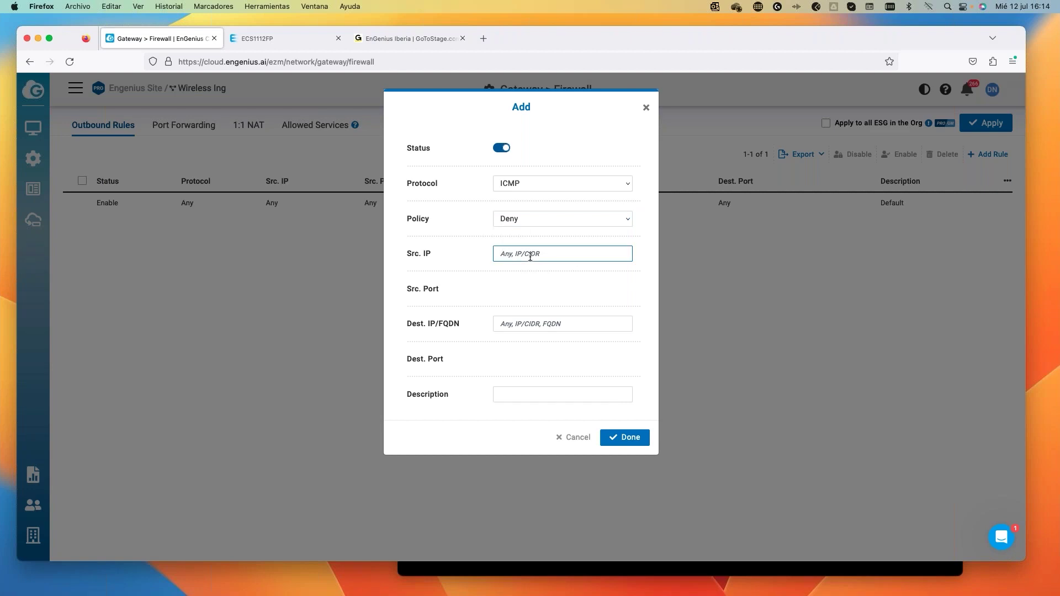
type("any")
left_click(513, 327)
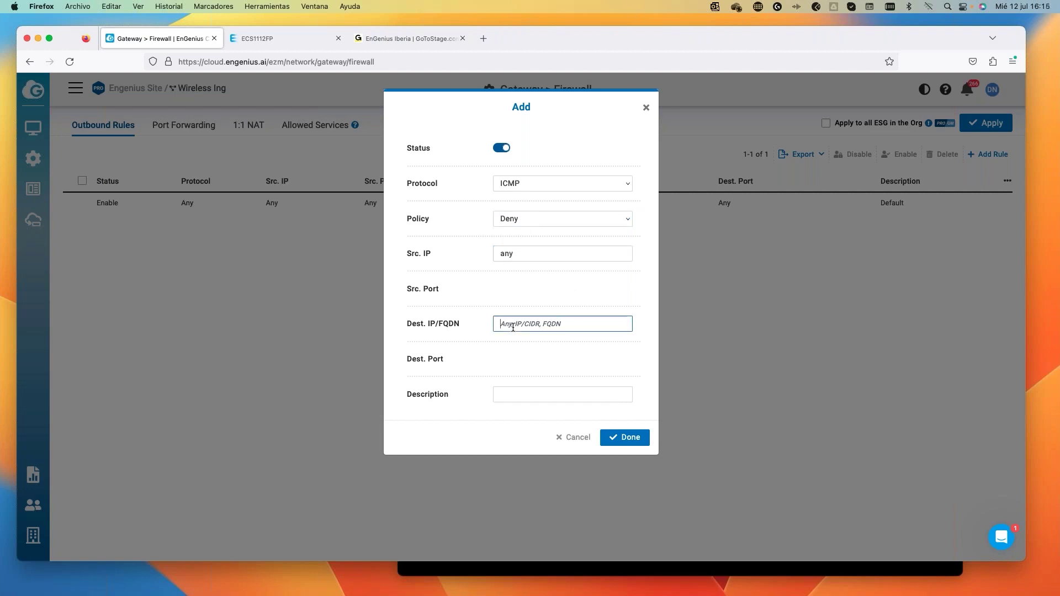
type("8.8.8.8")
left_click(521, 396)
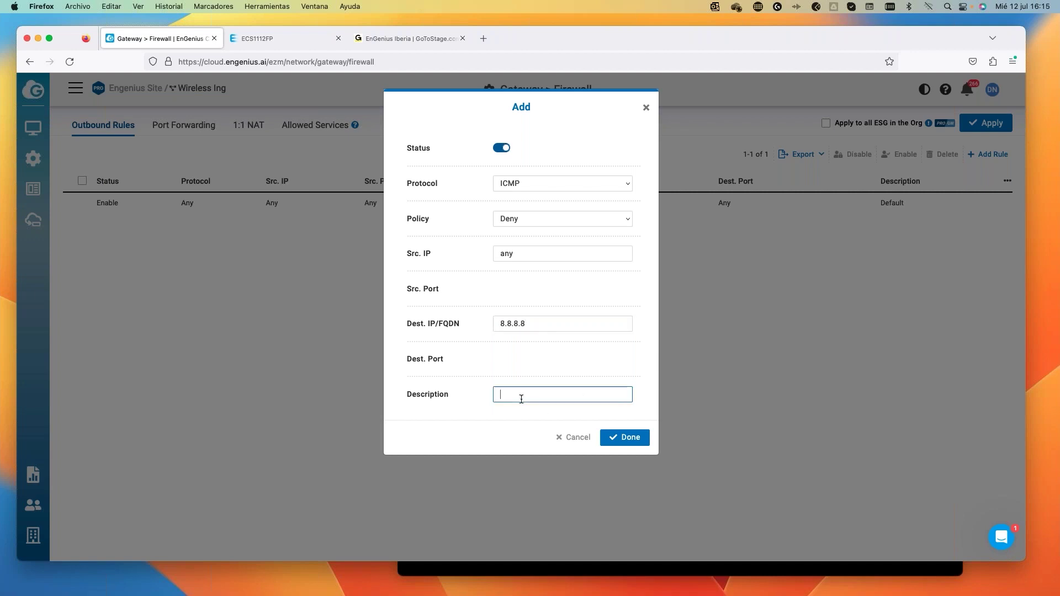
type("pi9ng")
key("BackSpace")
key("BackSpace")
key("BackSpace")
type("ng")
left_click(621, 438)
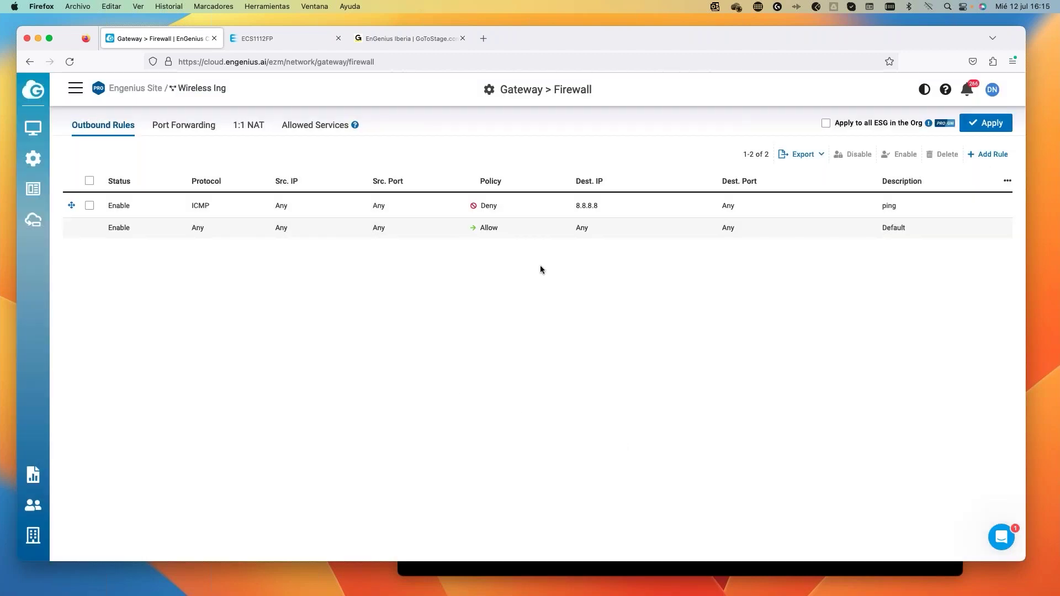
Step: Apply the outbound rules so the ICMP deny to 8.8.8.8 reaches the gateway
left_click(984, 123)
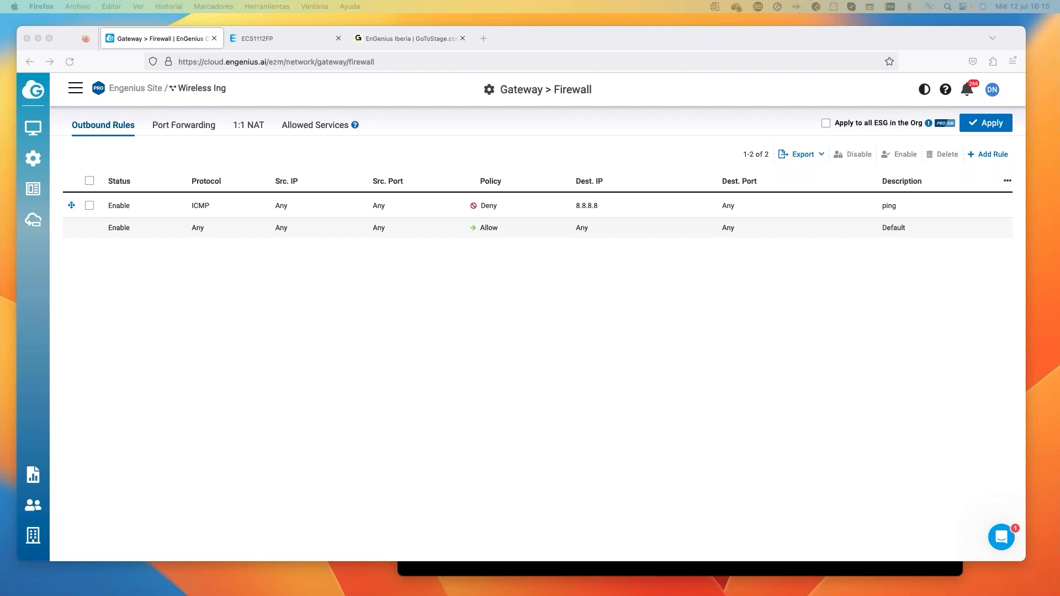
key("super+Tab")
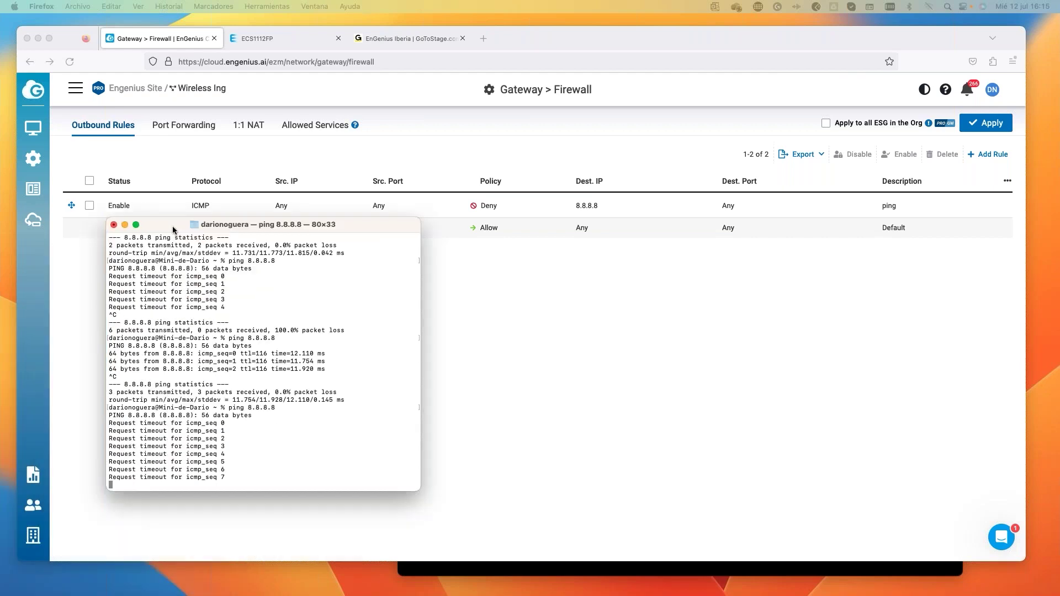
left_click_drag(351, 233, 493, 259)
left_click(409, 339)
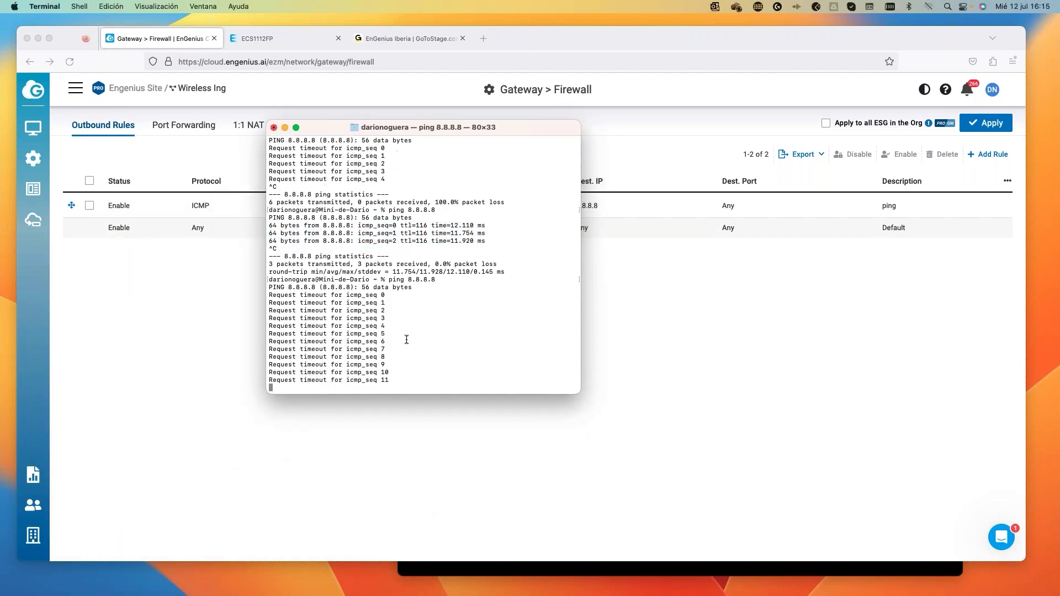
left_click_drag(312, 295, 428, 367)
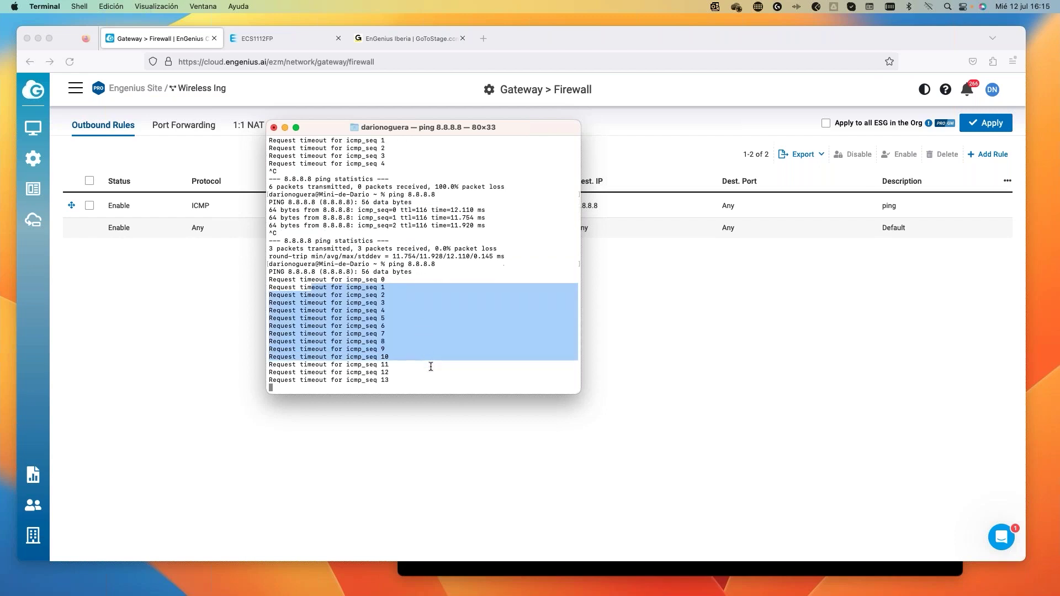
left_click(430, 367)
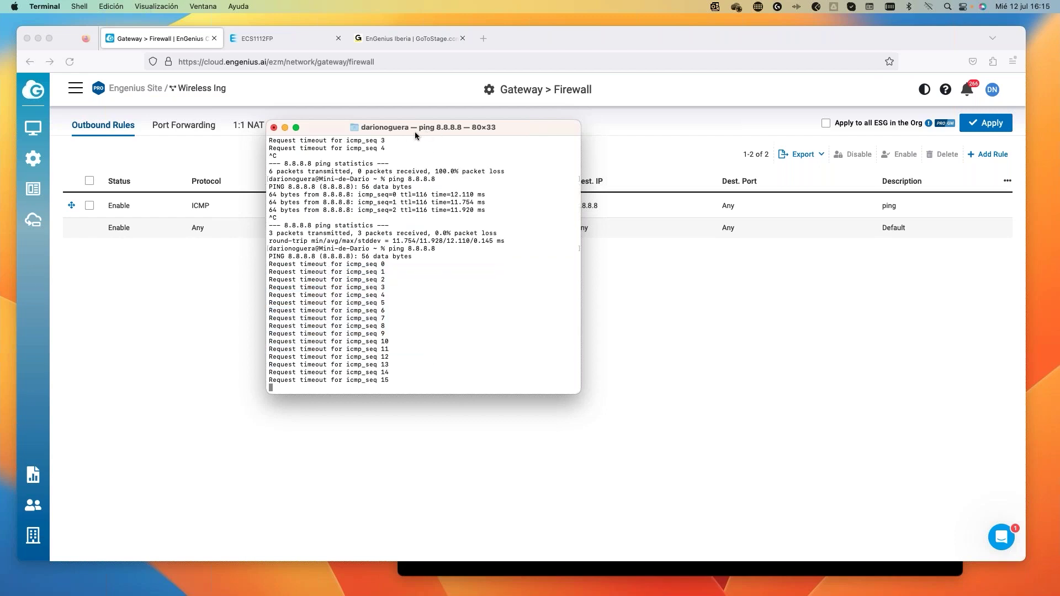
left_click_drag(426, 131, 236, 163)
key("super+m")
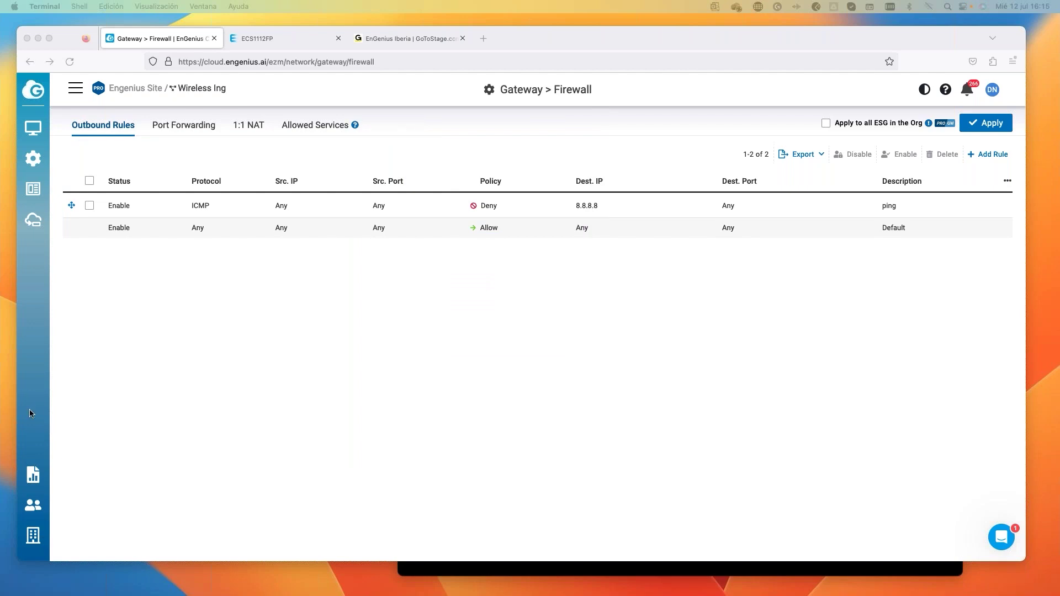
Step: Add an ICMP outbound rule from source 'any' to 8.8.8.8, described 'ping1'
left_click(607, 276)
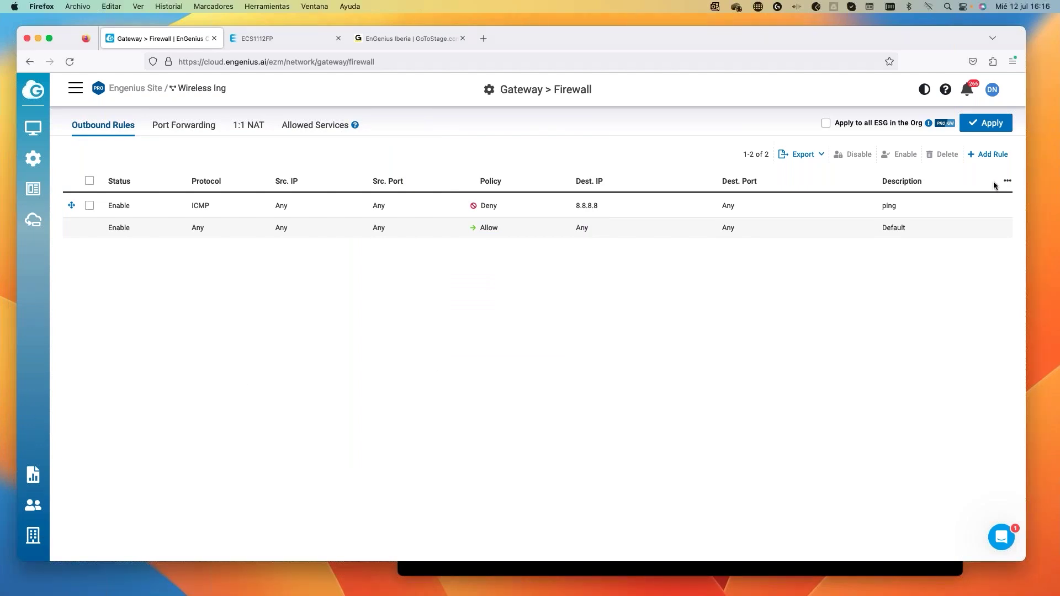
left_click(990, 155)
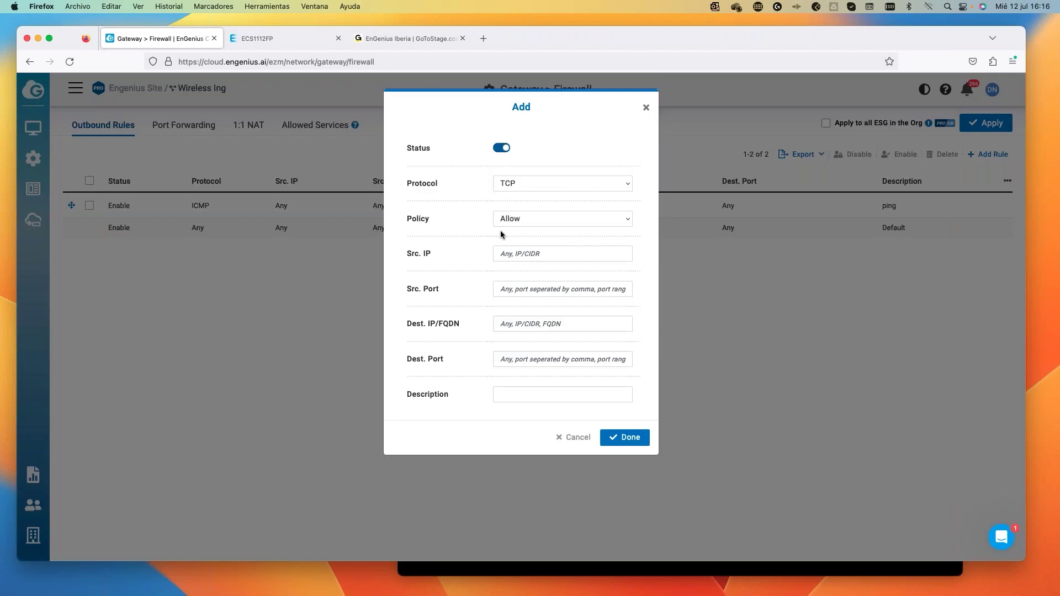
left_click(524, 188)
left_click(532, 204)
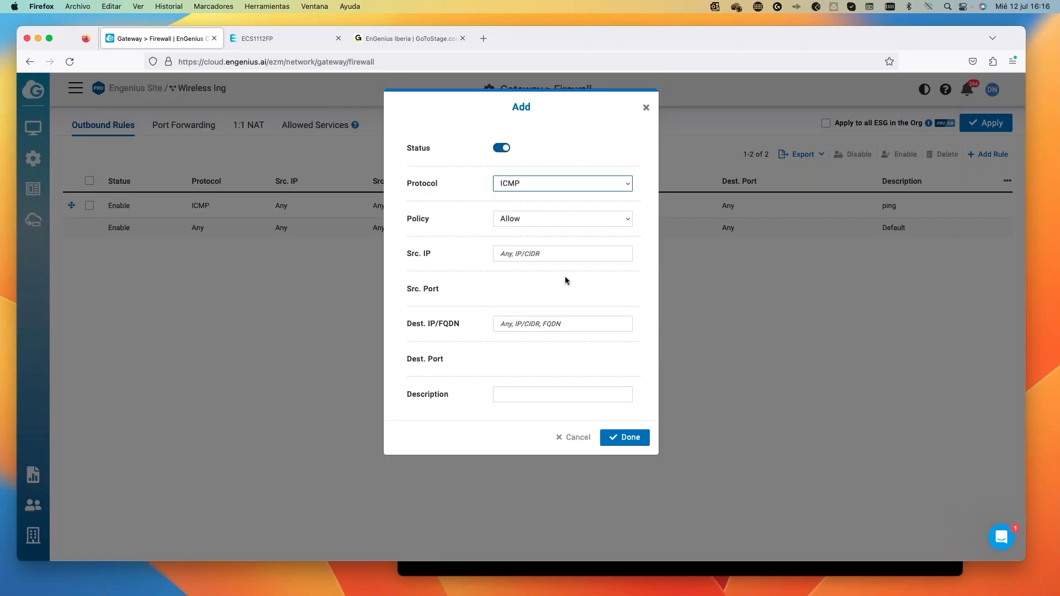
left_click(523, 255)
type("any")
key("Tab")
type("8.8.8.8")
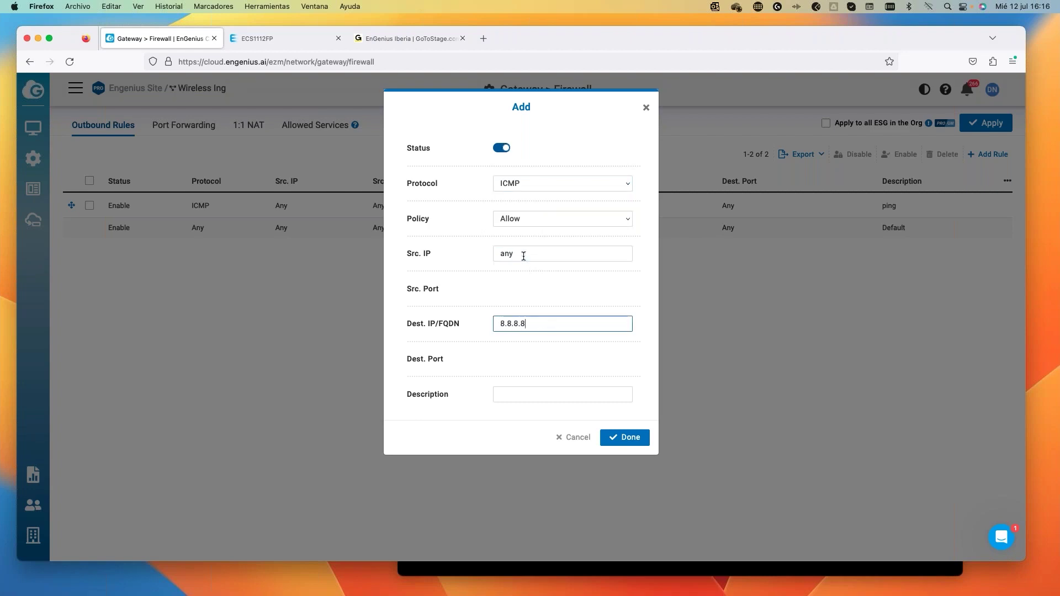
left_click(543, 401)
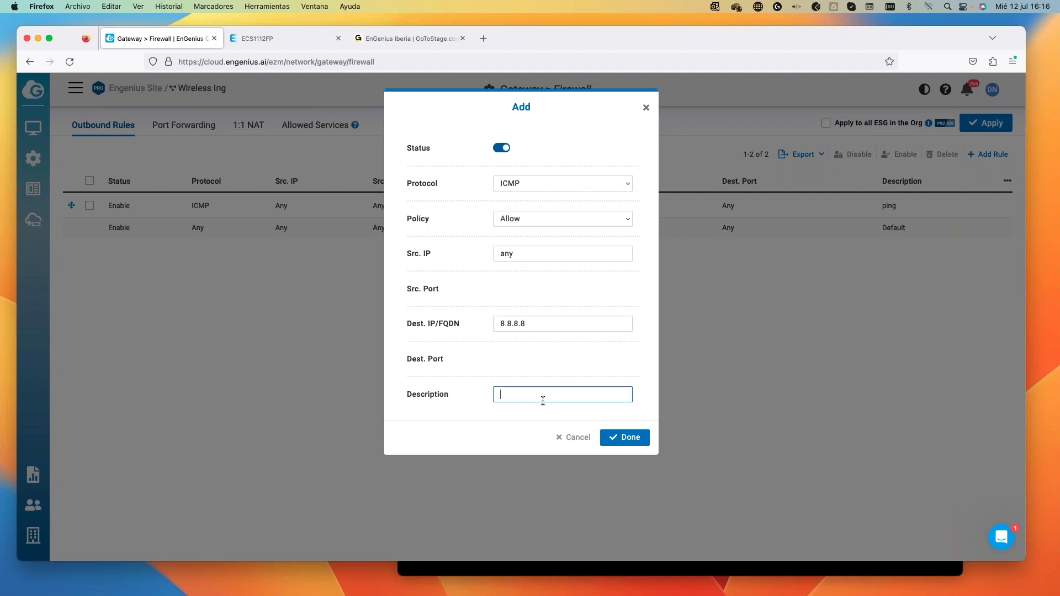
type("ping1")
left_click(616, 437)
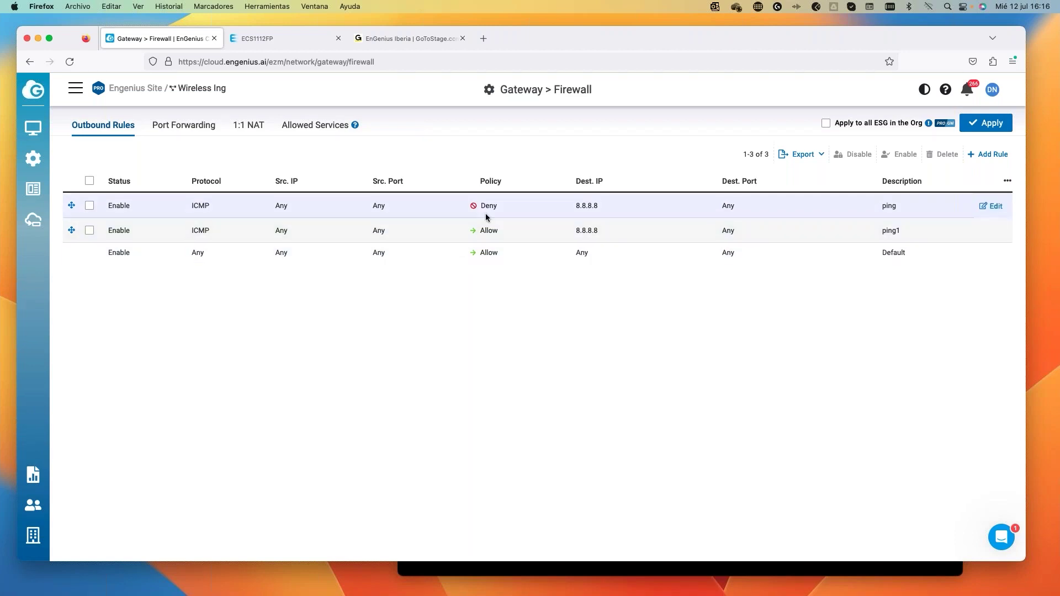
Step: Apply the outbound rules, then drag ping1 above ping and back below it
left_click(991, 123)
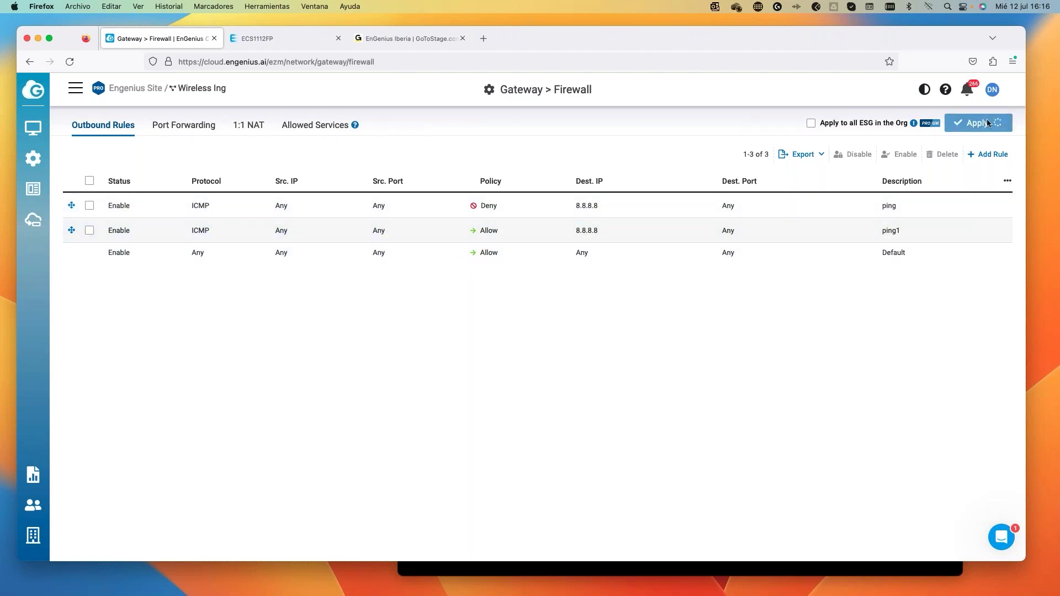
double_click(494, 207)
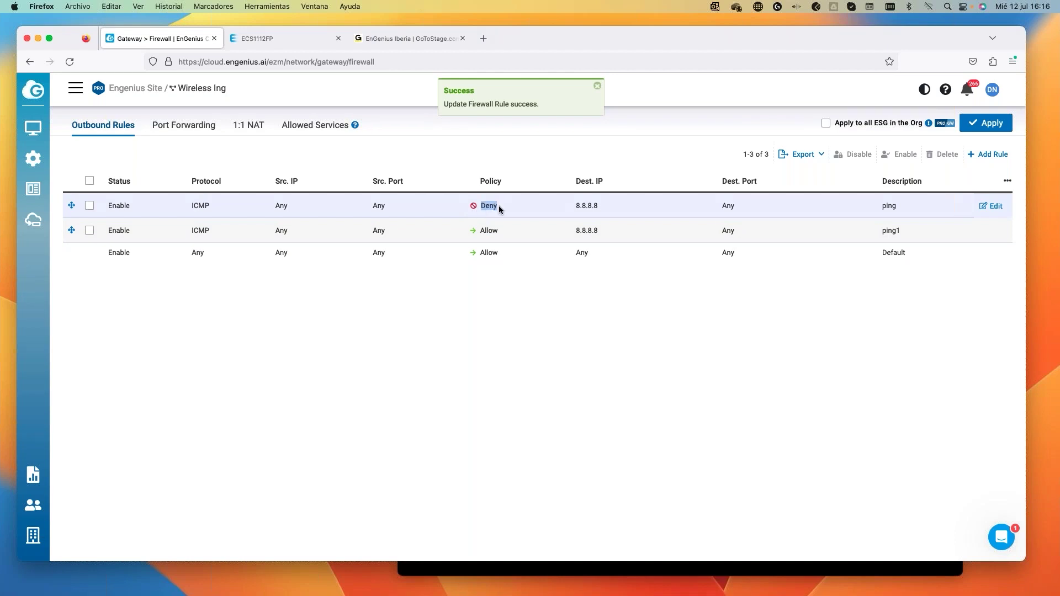
left_click(517, 337)
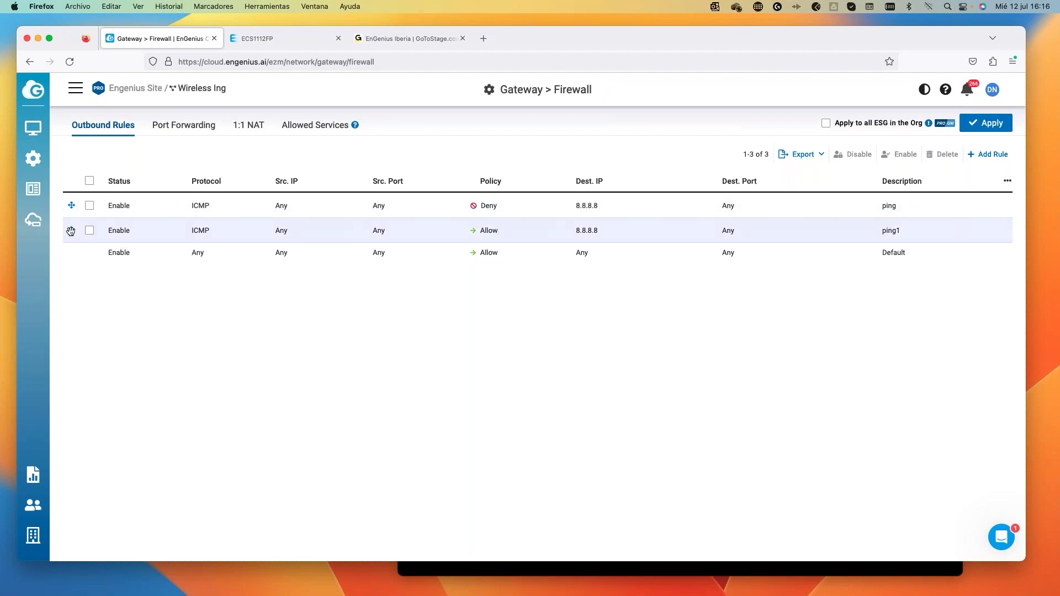
left_click_drag(71, 231, 71, 206)
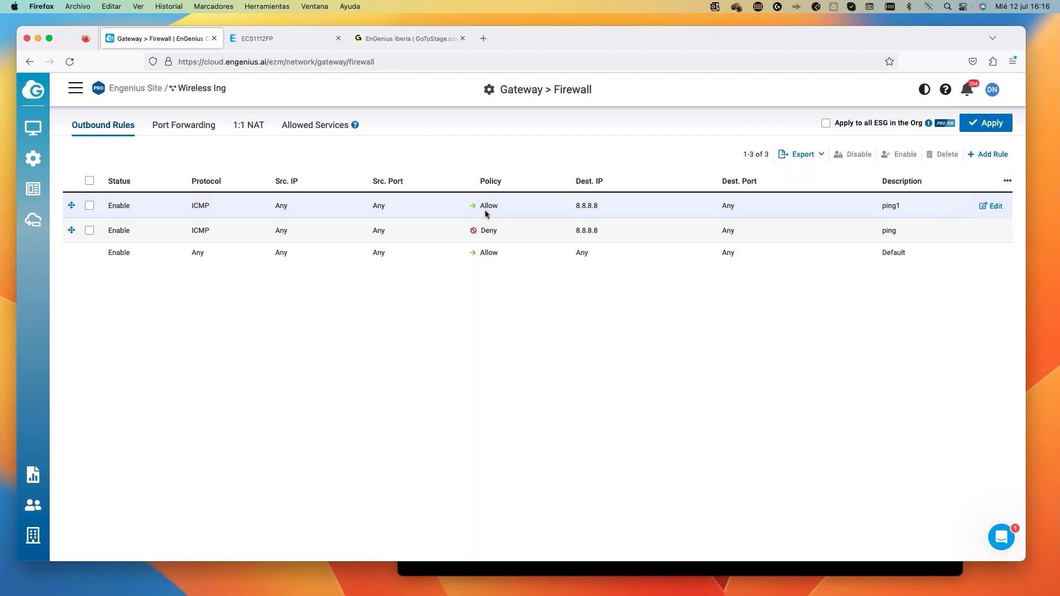
left_click_drag(71, 206, 79, 237)
Step: Change the Deny rule 'ping' source IP to 192.168.66.0/24
left_click(992, 206)
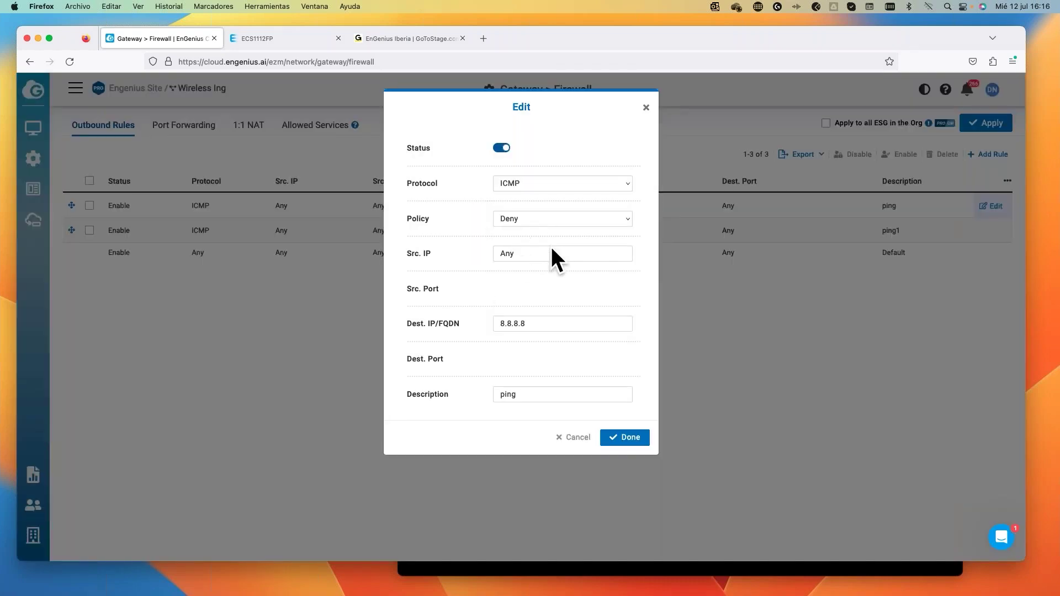
key("Tab")
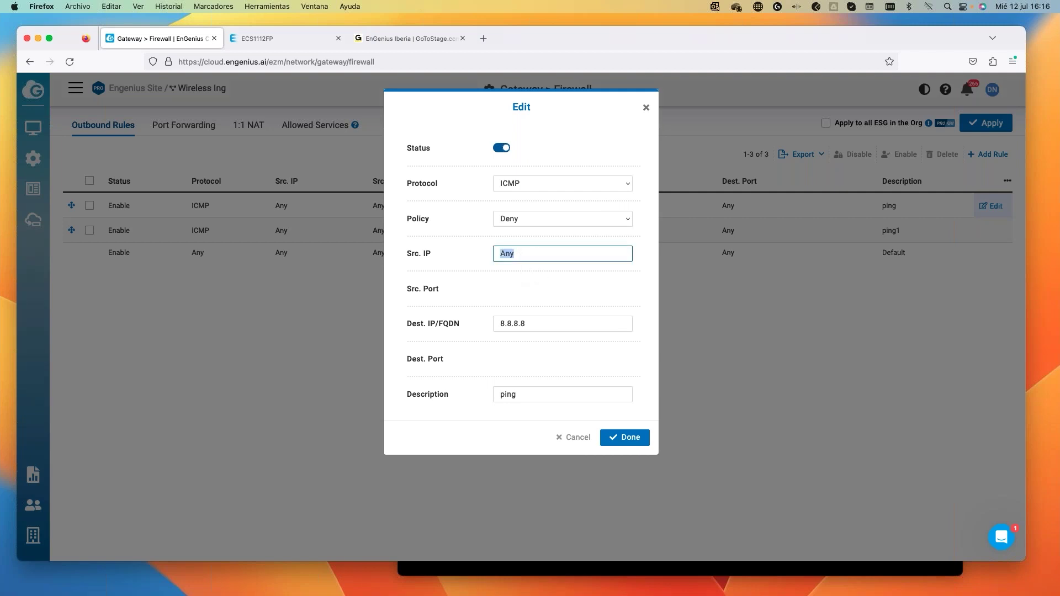
type("192.168.66.0/24")
left_click(626, 445)
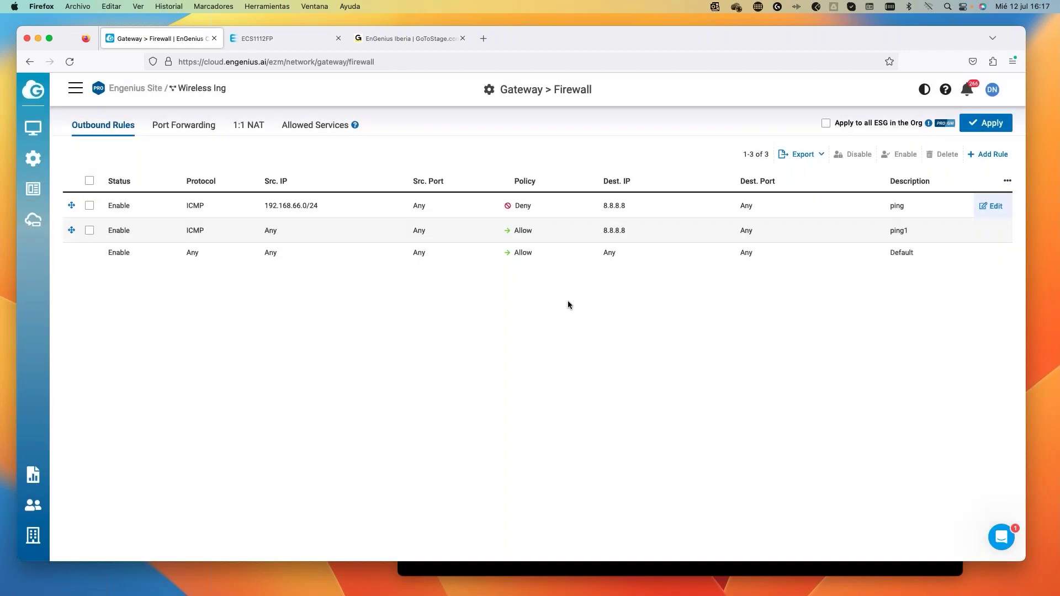
Step: Change the Allow rule 'ping1' source IP to host 192.168.66.16
left_click(992, 231)
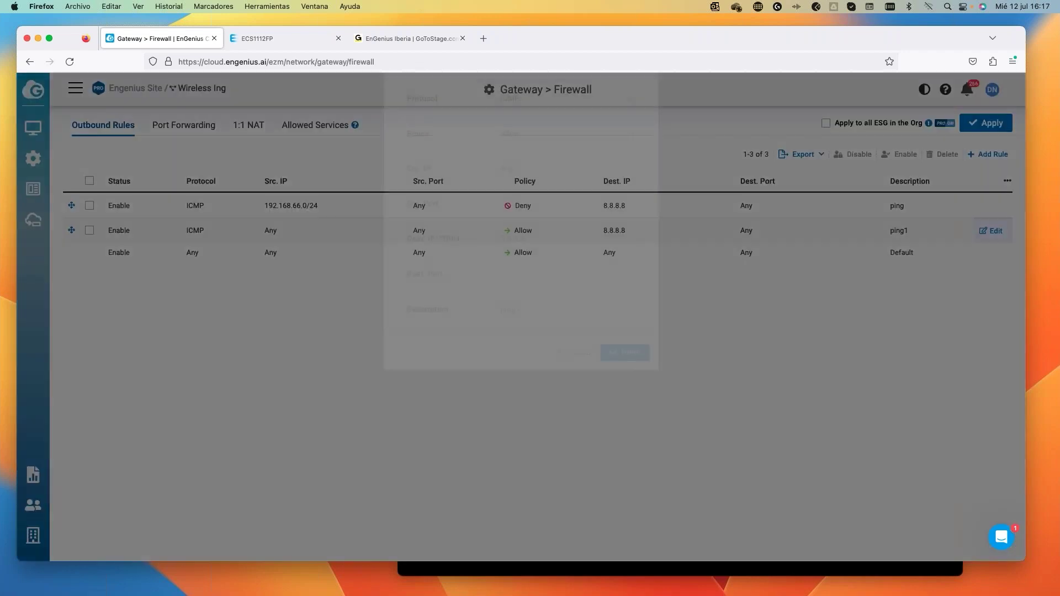
left_click_drag(521, 252, 383, 254)
type("192.168.")
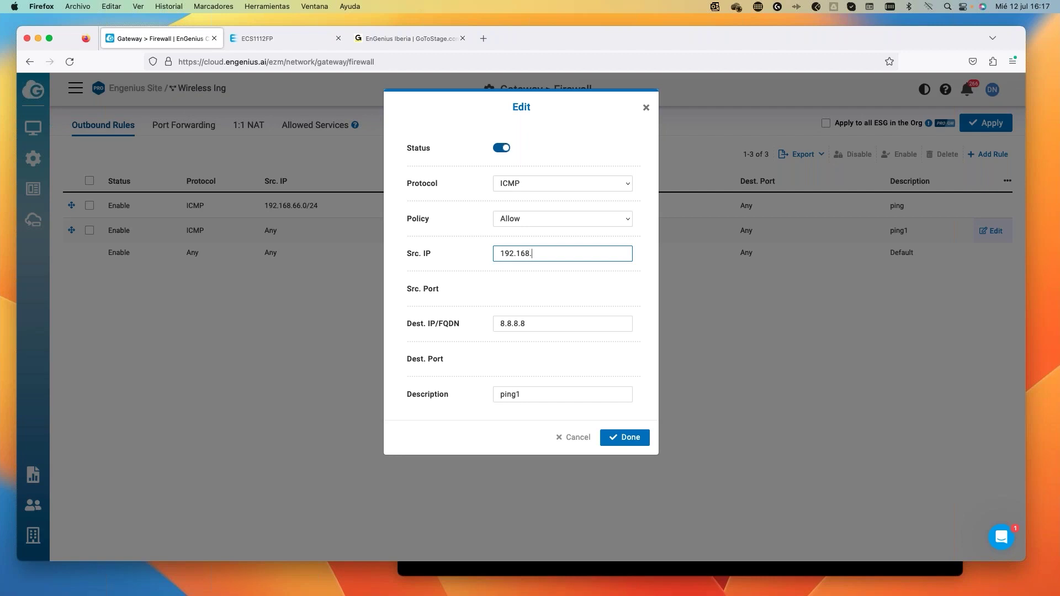
type("66.16")
left_click(631, 437)
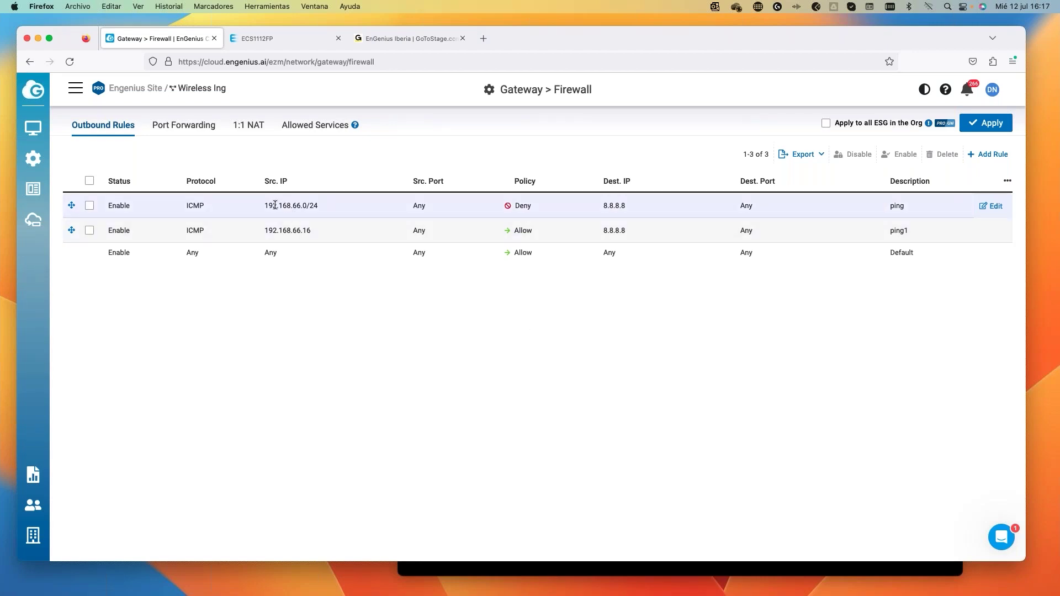
Step: Drag the 'ping' Deny rule for 192.168.66.0/24 below the 'ping1' Allow rule
left_click_drag(265, 206, 319, 207)
left_click(390, 338)
left_click_drag(265, 206, 317, 206)
left_click_drag(265, 231, 309, 230)
left_click(371, 338)
left_click_drag(72, 215, 72, 237)
left_click_drag(269, 231, 319, 231)
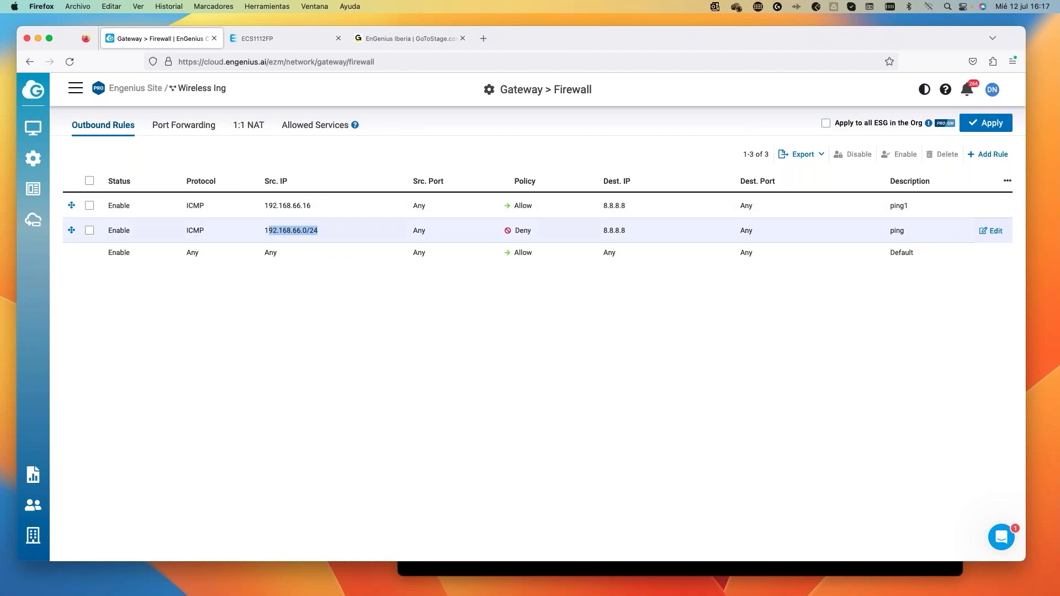
left_click(355, 312)
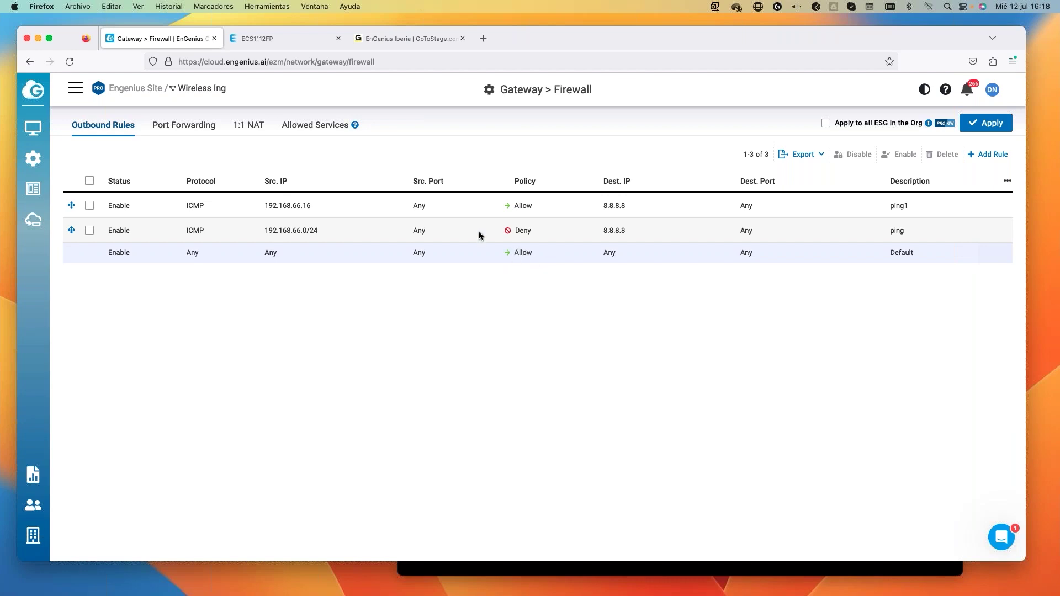
left_click_drag(514, 255, 754, 251)
left_click(754, 251)
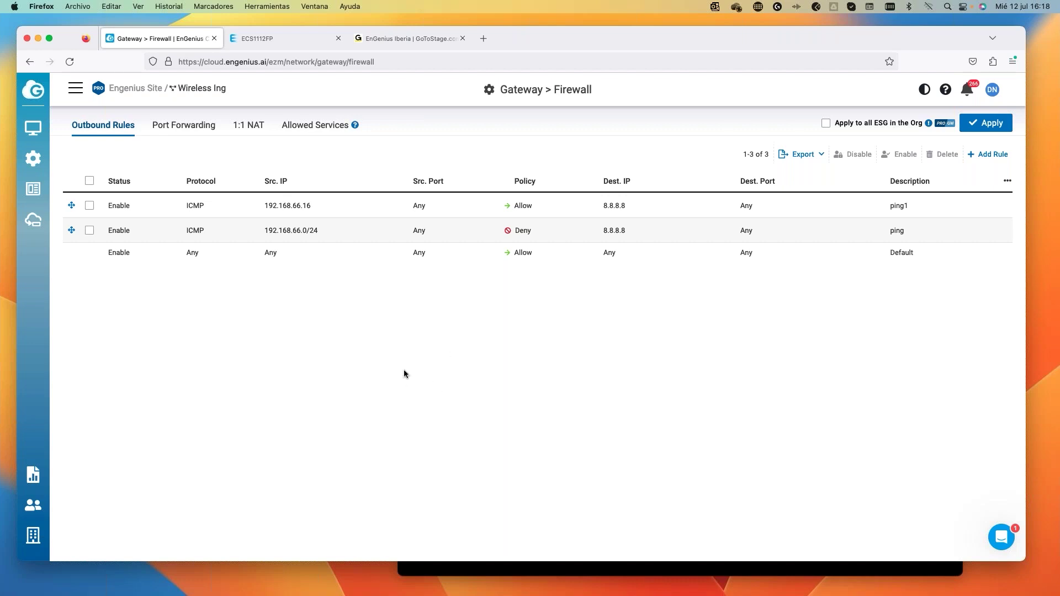
Step: Switch back to the slideshow and advance to the 'Seguridad en Switches' slide
key("ctrl+Left")
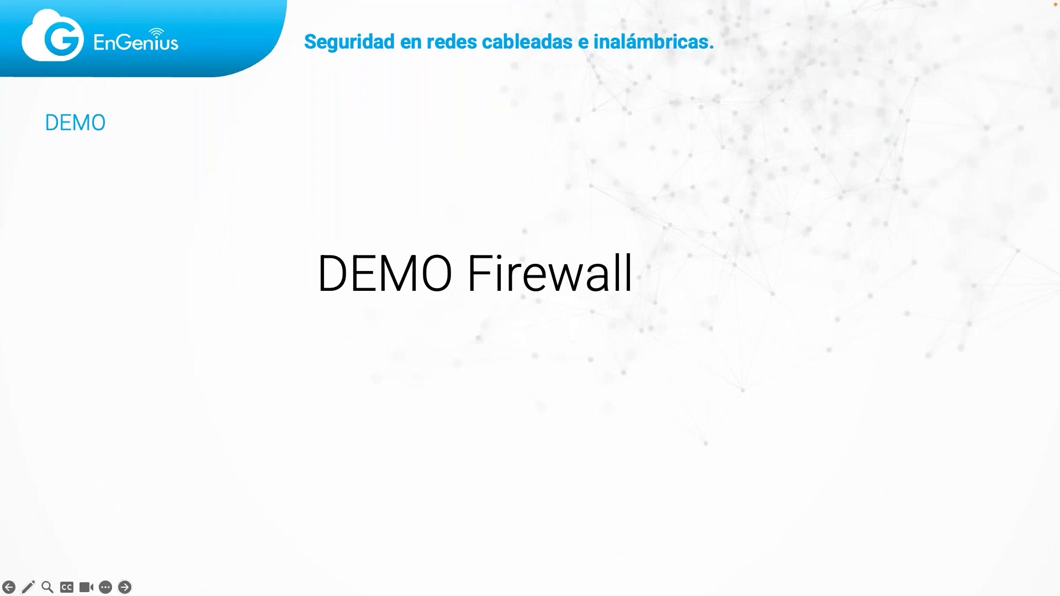
key("Right")
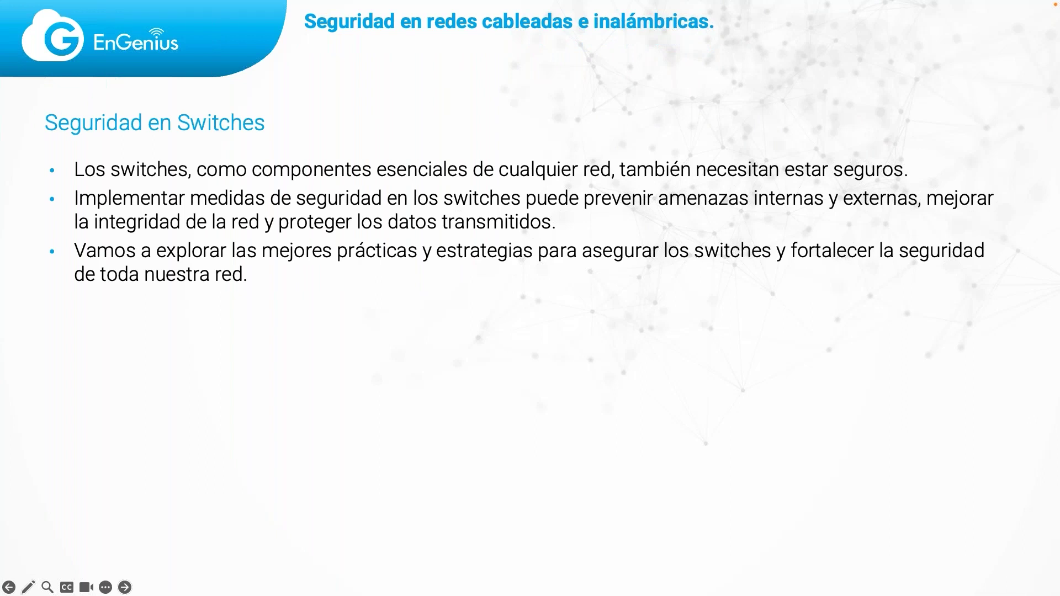
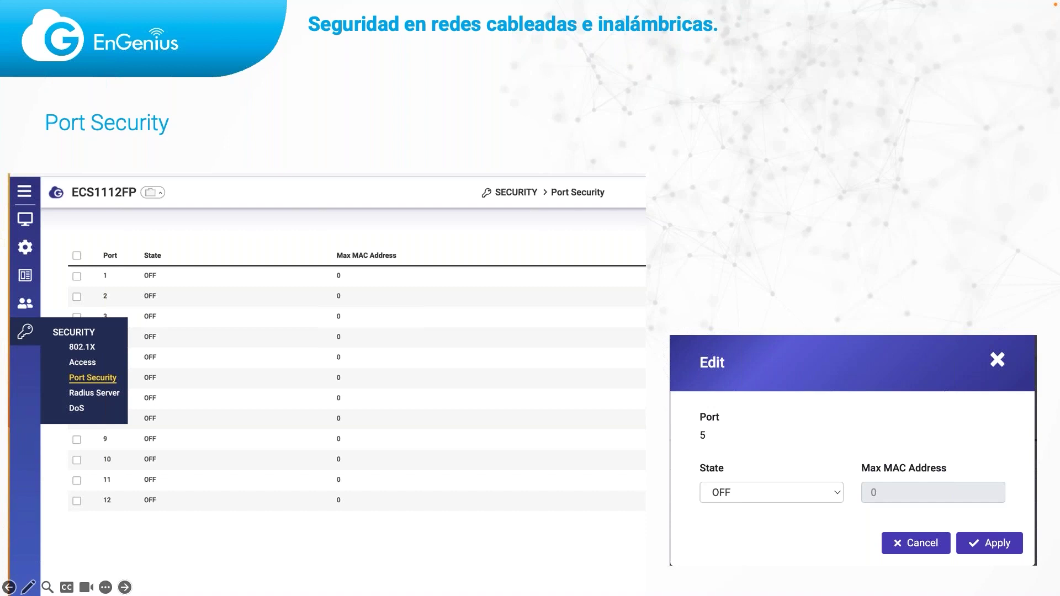
Step: Advance to the 'DEMO Switch CDP & DHCP Starvation' slide, then switch to the browser window
key("Right")
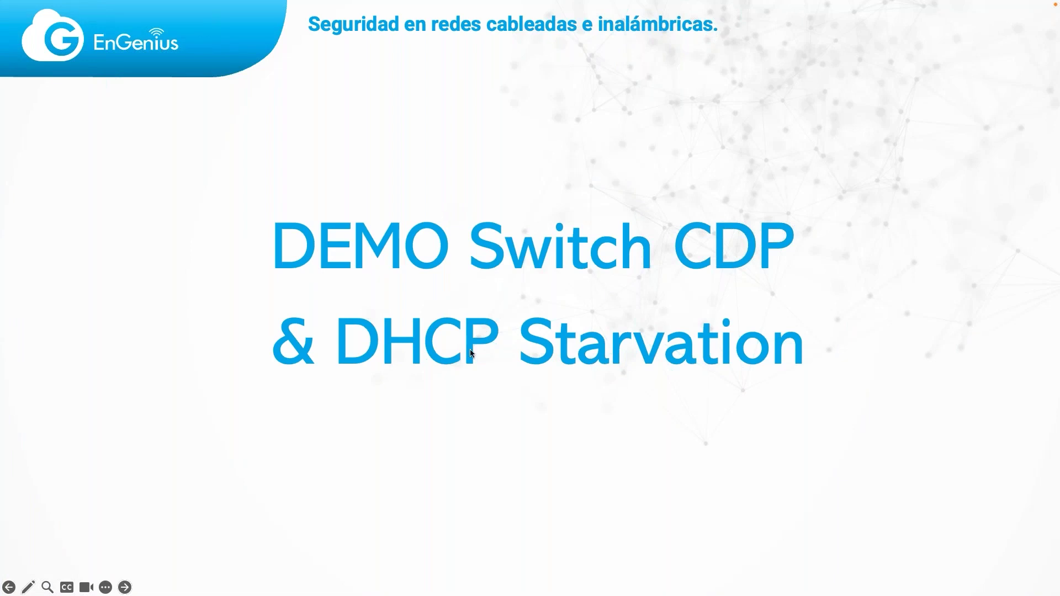
key("super+Tab")
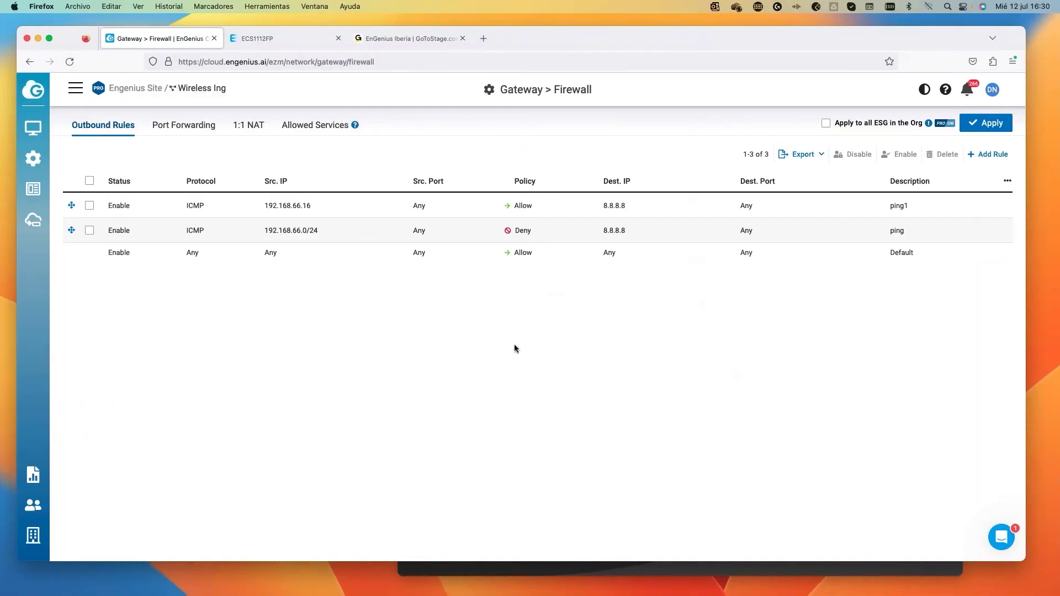
Step: Delete the 192.168.66.0/24 Deny and ping1 Allow ICMP firewall rules and apply the change
left_click(89, 230)
left_click(89, 206)
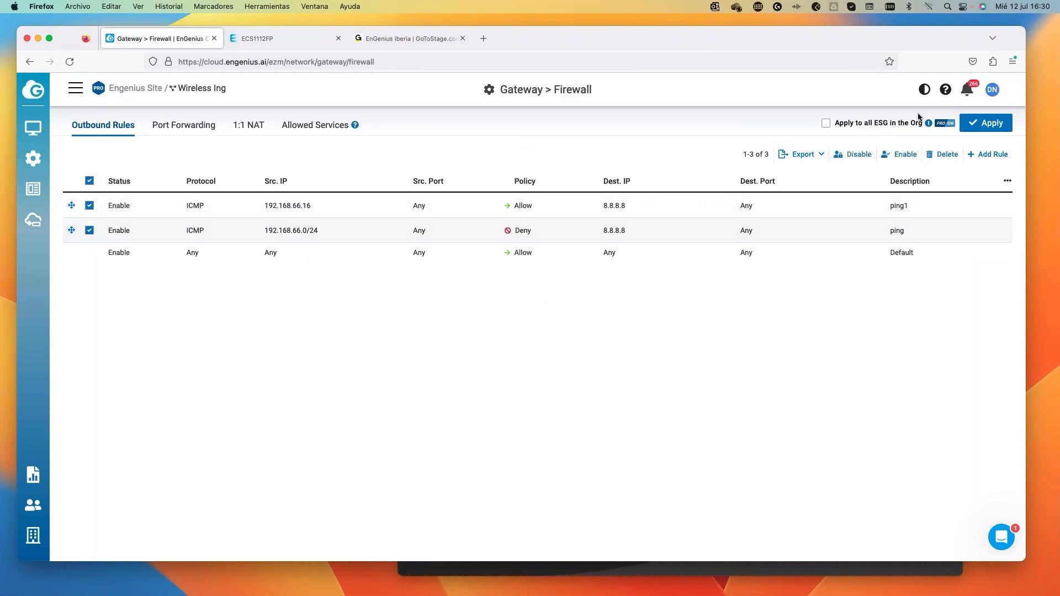
left_click(945, 160)
left_click(629, 169)
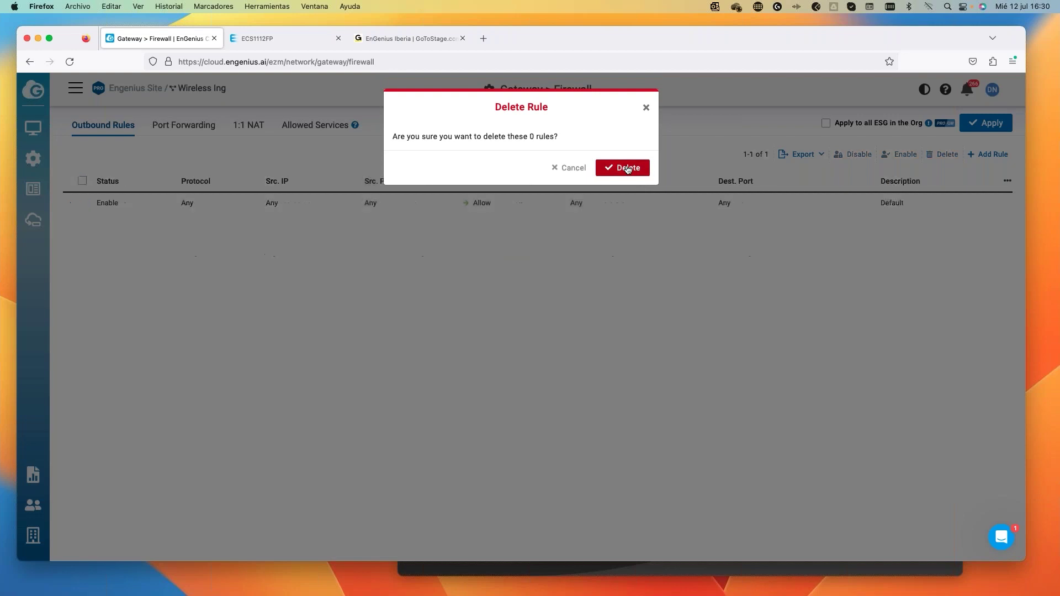
left_click(948, 123)
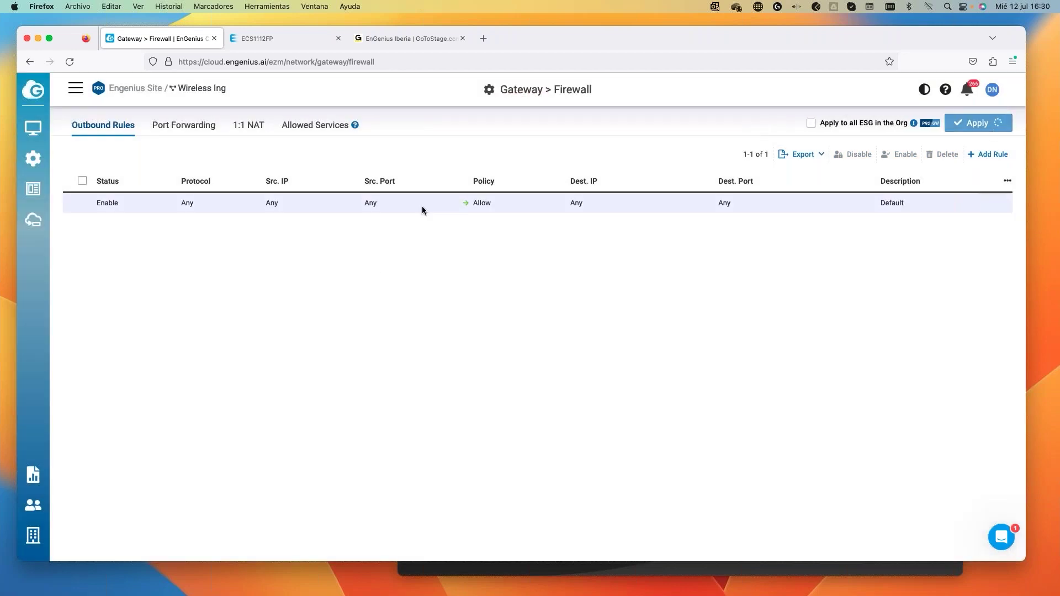
Step: Go to the site dashboard and open the Switches list
mouse_move(38, 132)
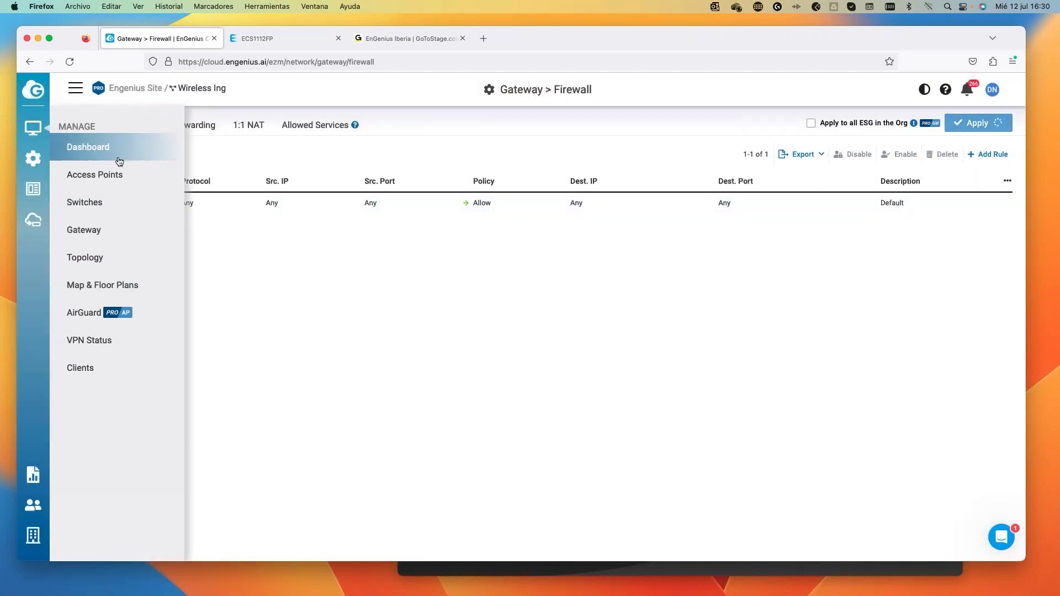
left_click(110, 145)
left_click(685, 193)
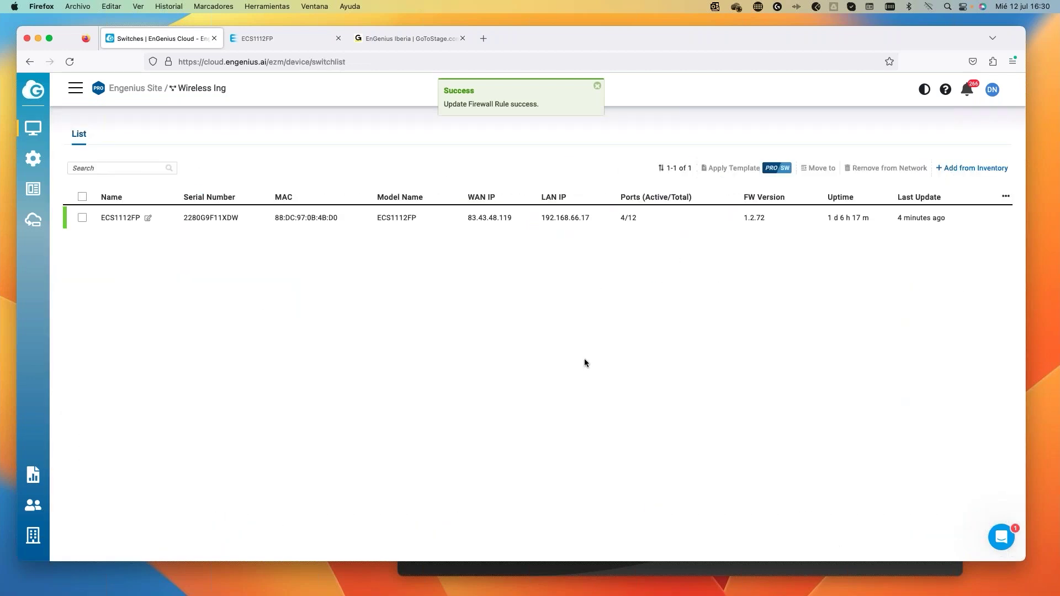
Step: Browse ECS1112FP's Diag panels (Packet Capture, Client List, ARP Table, Traceroute, Cable Test, Activity), then close them
mouse_move(817, 220)
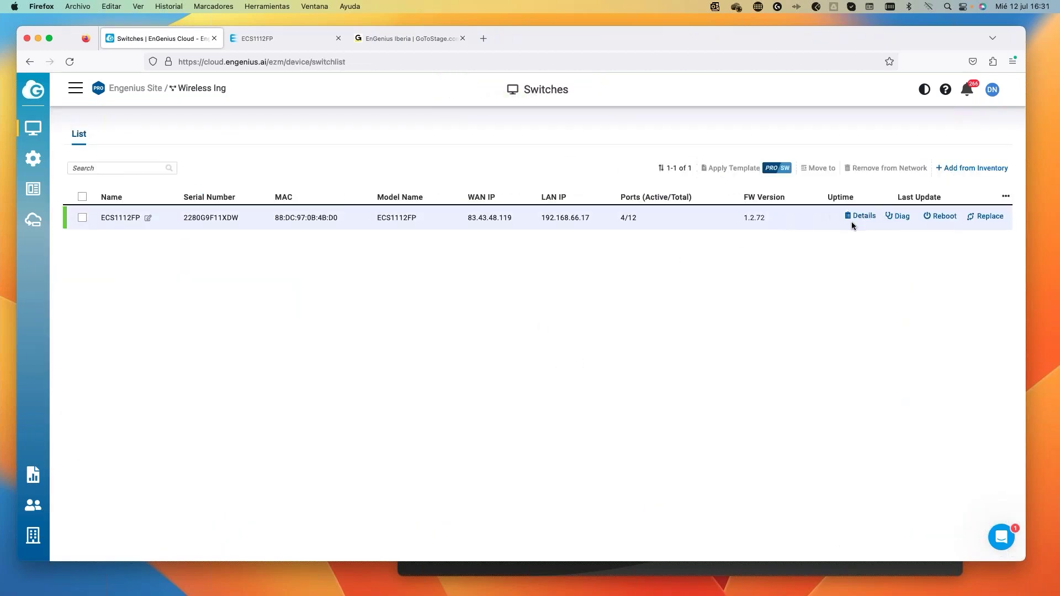
left_click(903, 216)
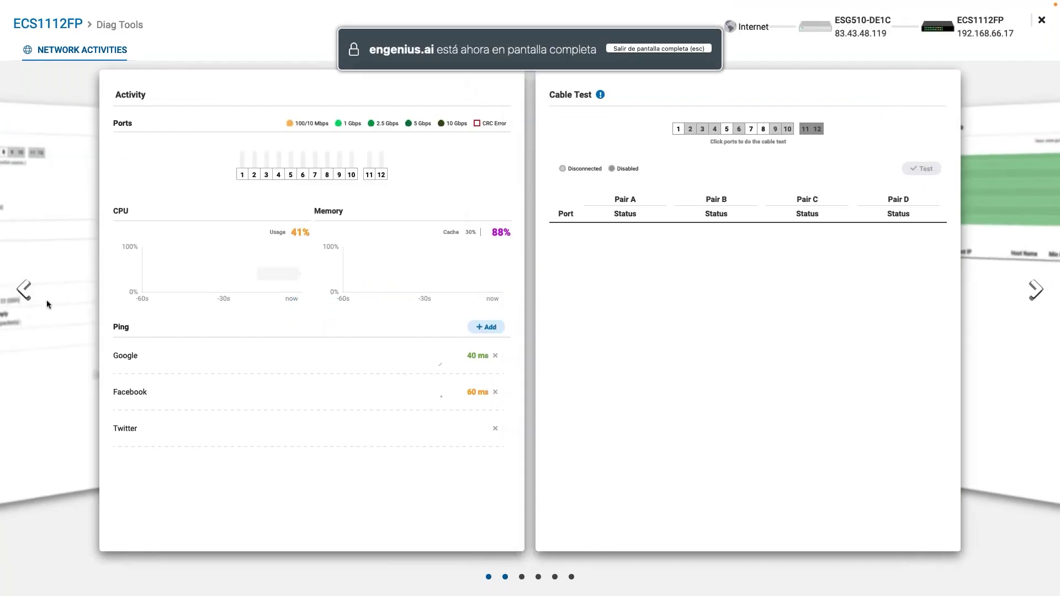
left_click(29, 295)
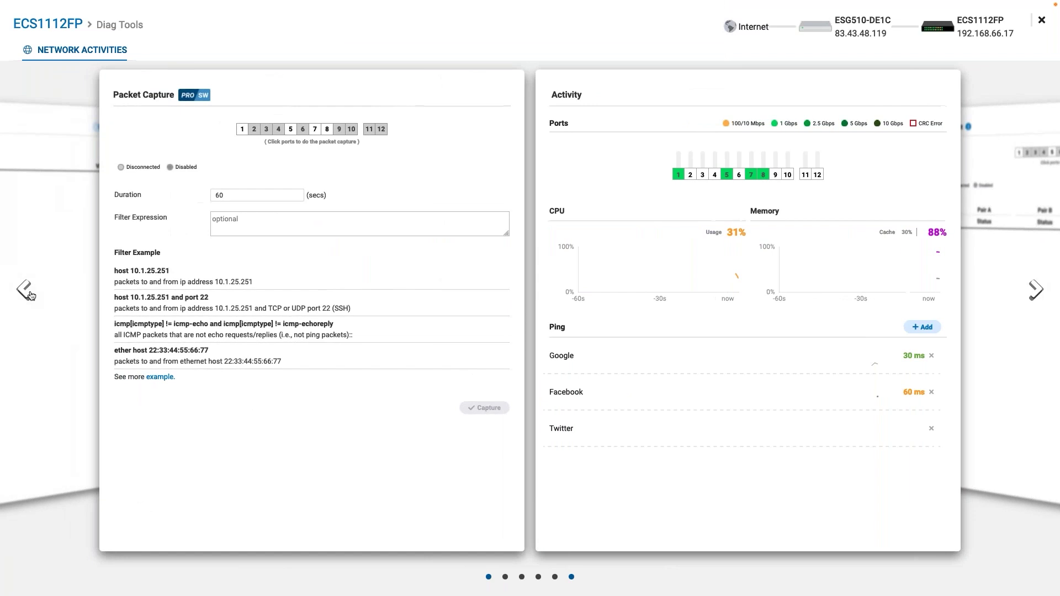
left_click(28, 294)
left_click(28, 295)
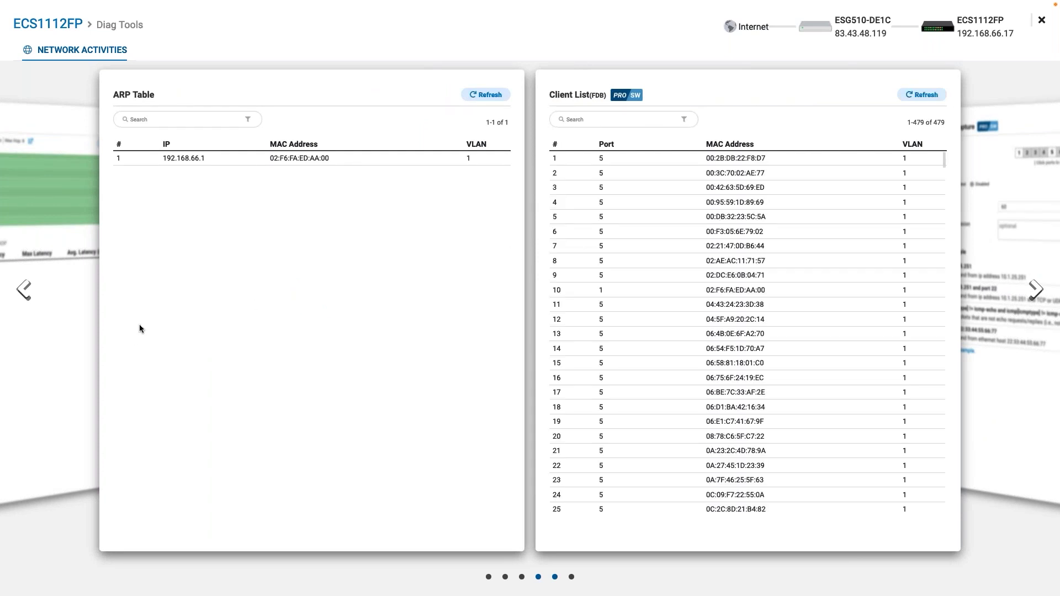
left_click(25, 291)
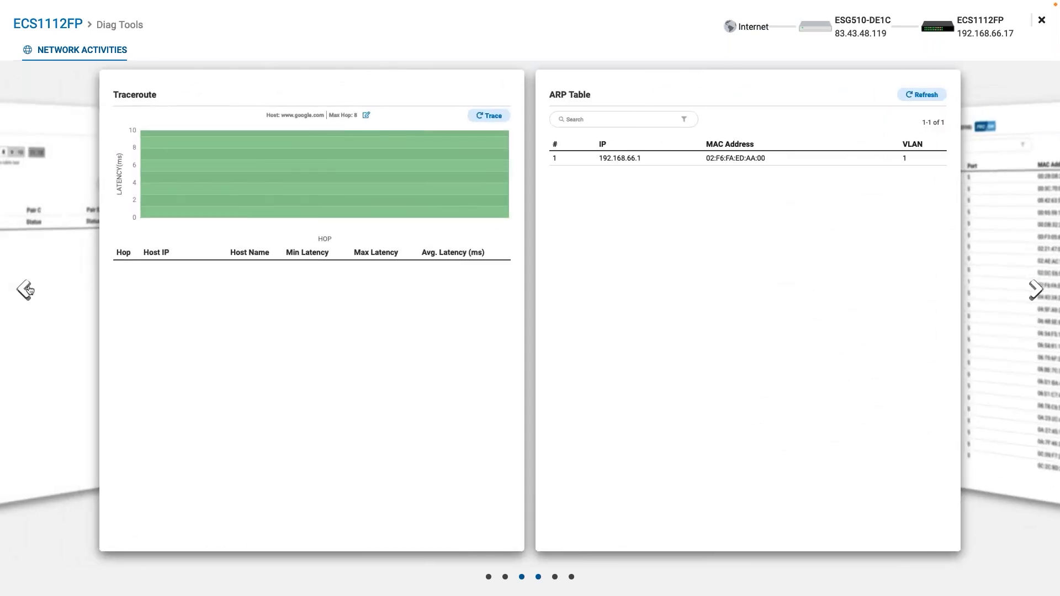
left_click(25, 291)
left_click(24, 291)
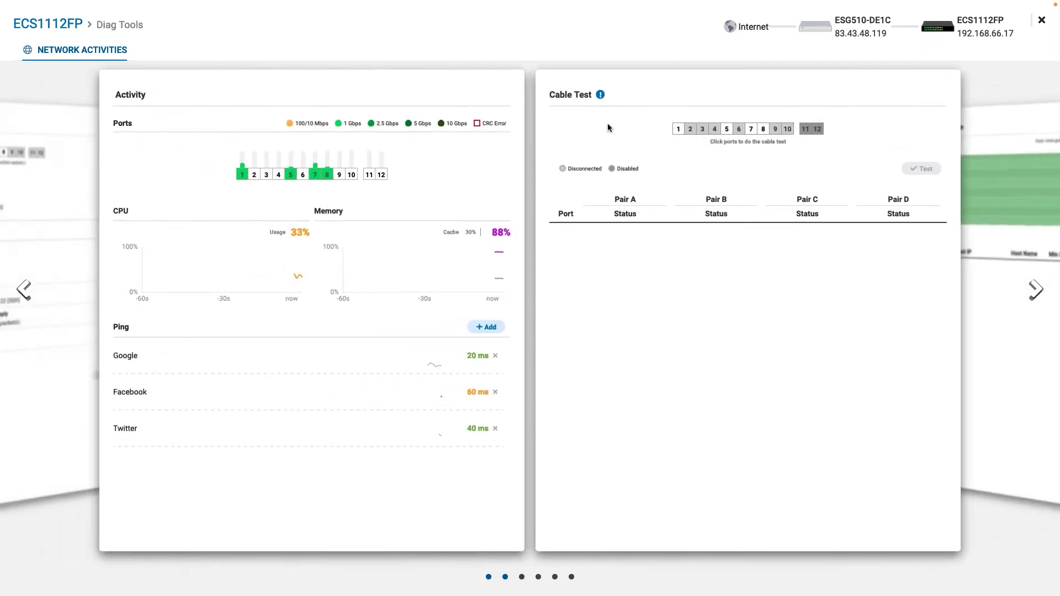
left_click(1042, 22)
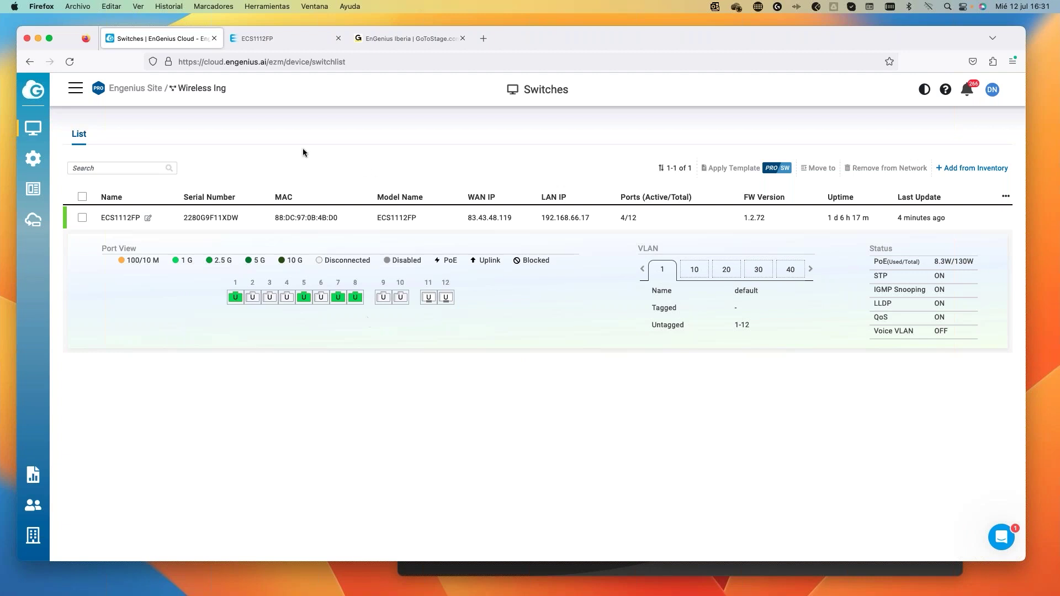
Step: Sign in to the ECS1112FP local GUI at 192.168.66.17 as admin, declining to save credentials
left_click(289, 44)
left_click(516, 285)
type("admin")
key("Tab")
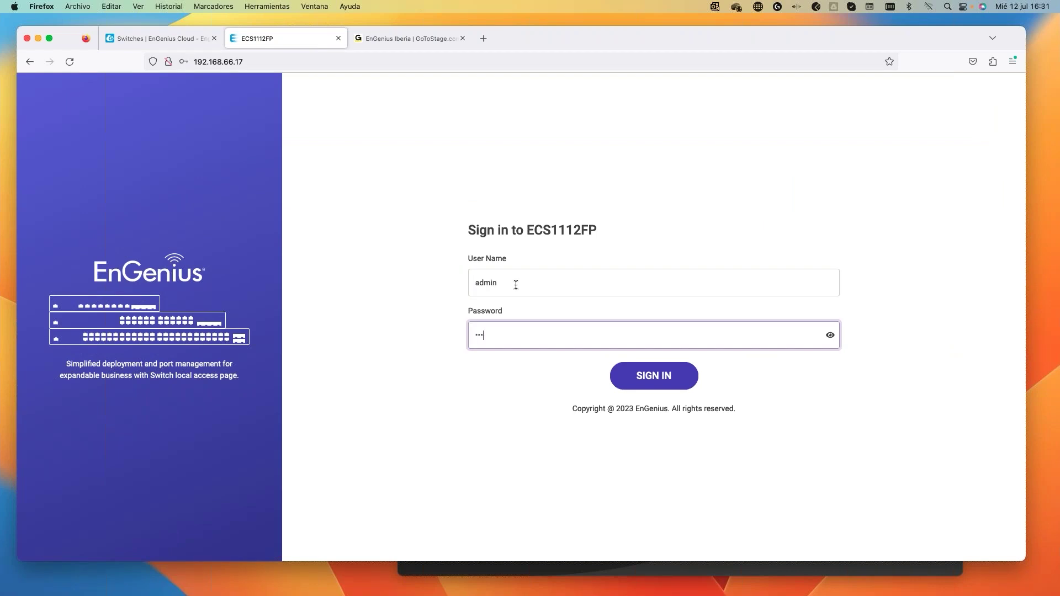
key("Return")
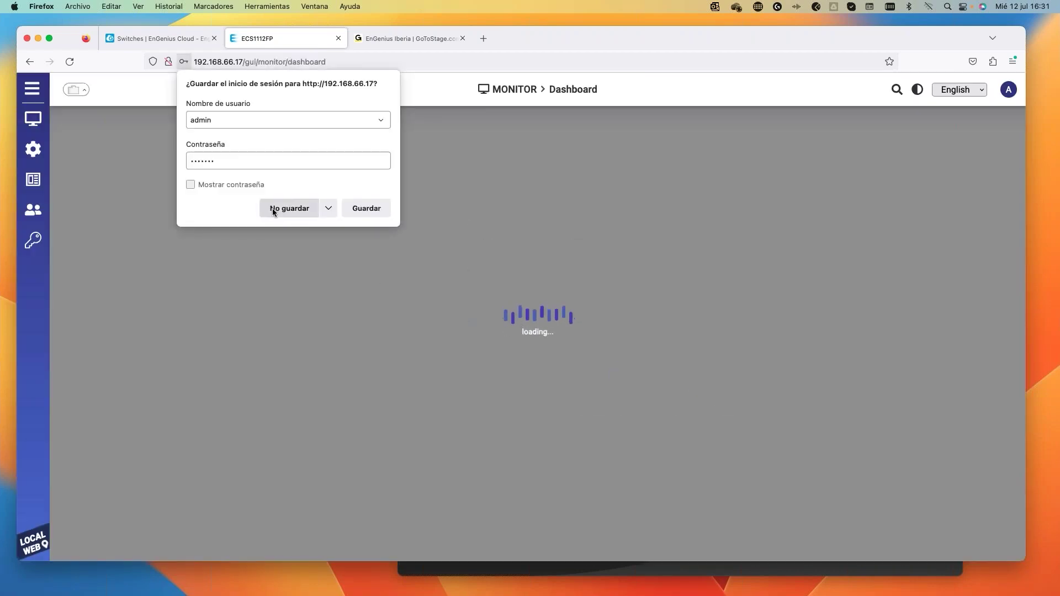
left_click(273, 207)
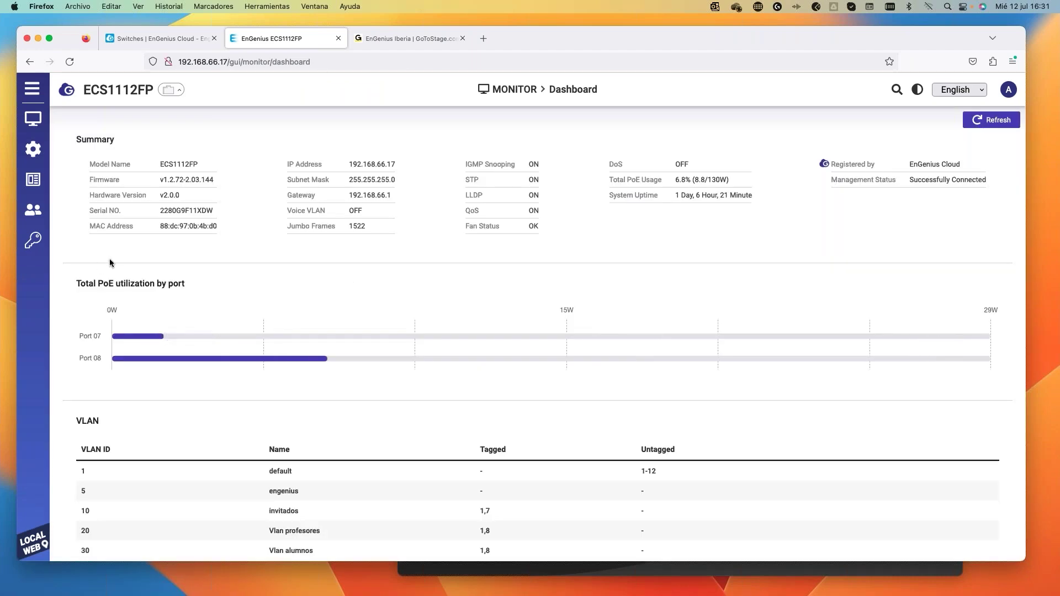
Step: Open Port Settings > CDP and toggle the global CDP state to disabled and back to enabled
mouse_move(28, 248)
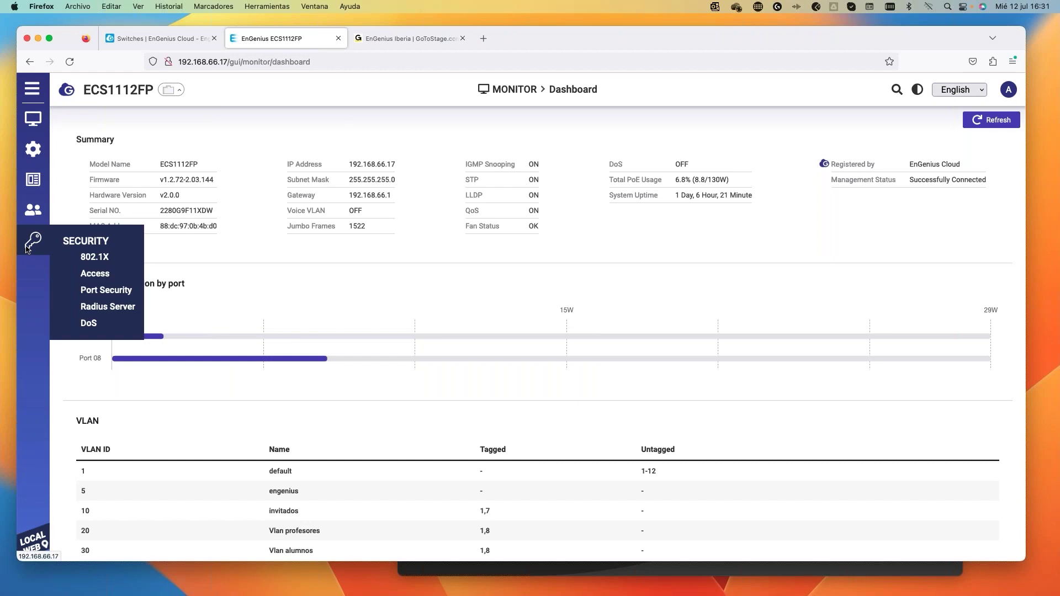
mouse_move(34, 152)
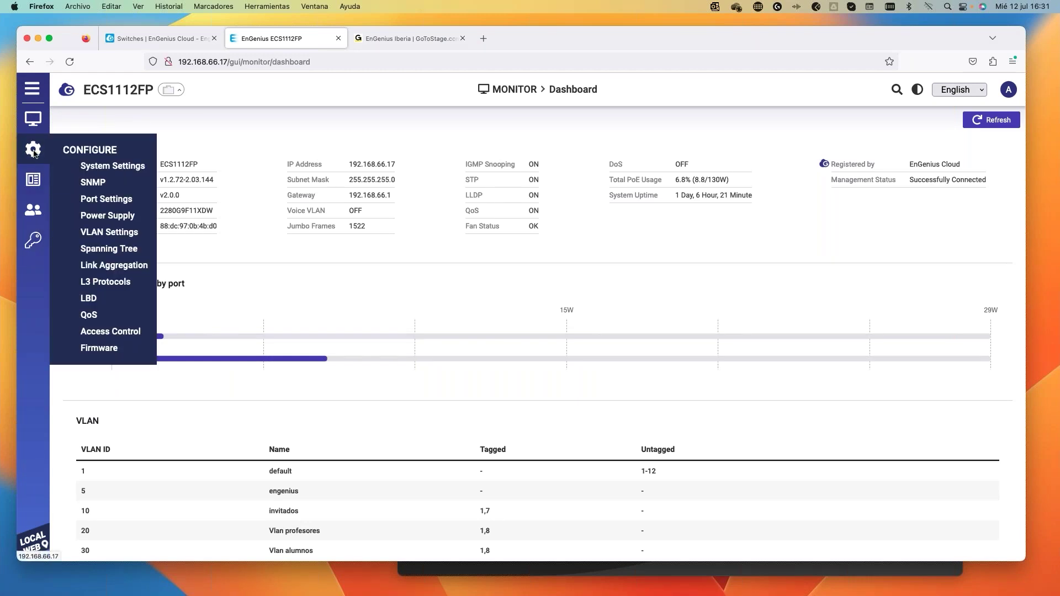
left_click(113, 199)
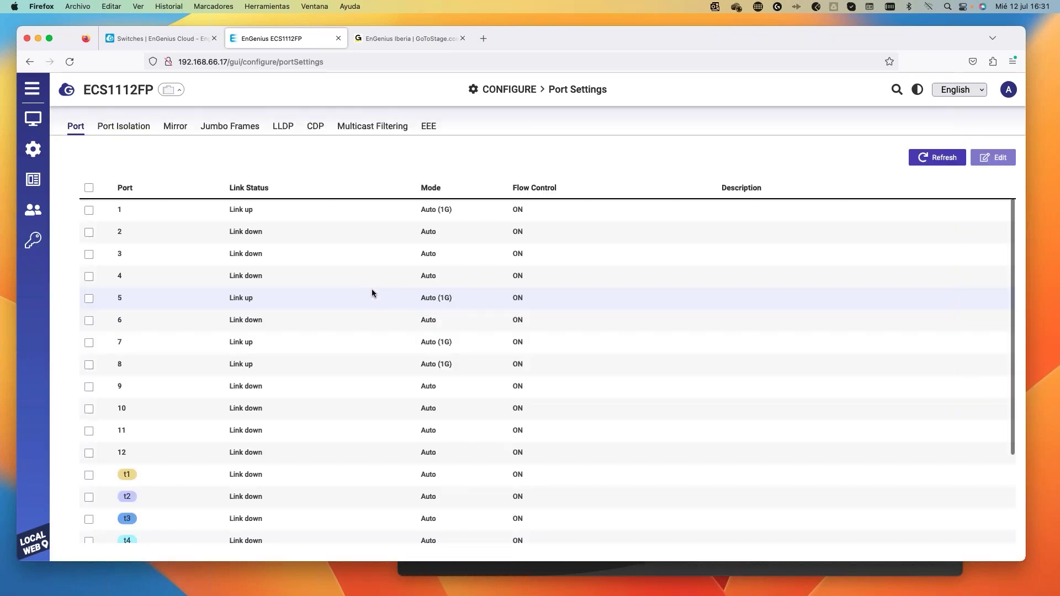
left_click(316, 127)
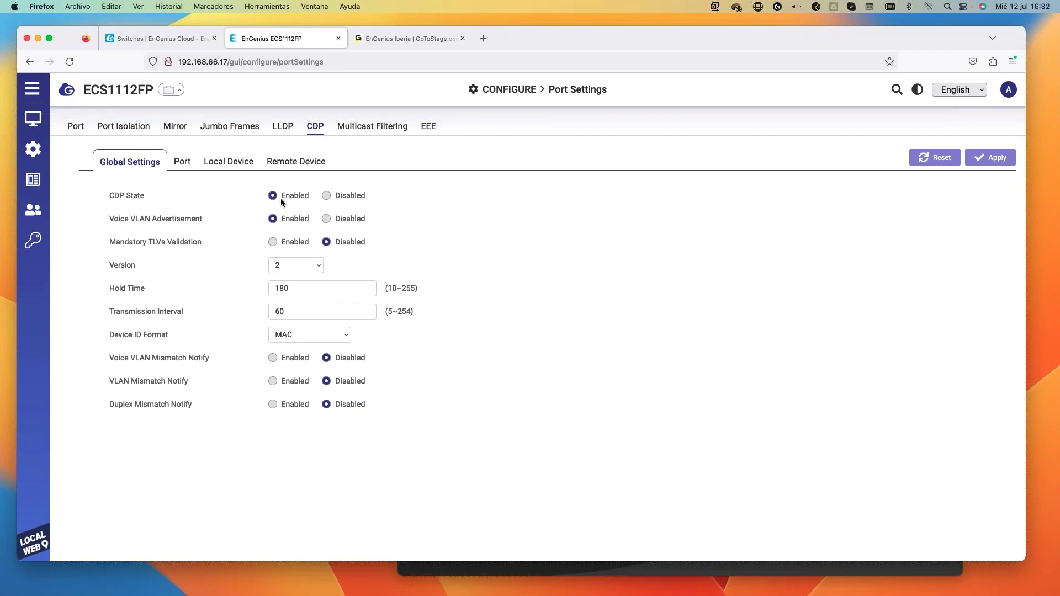
left_click(326, 196)
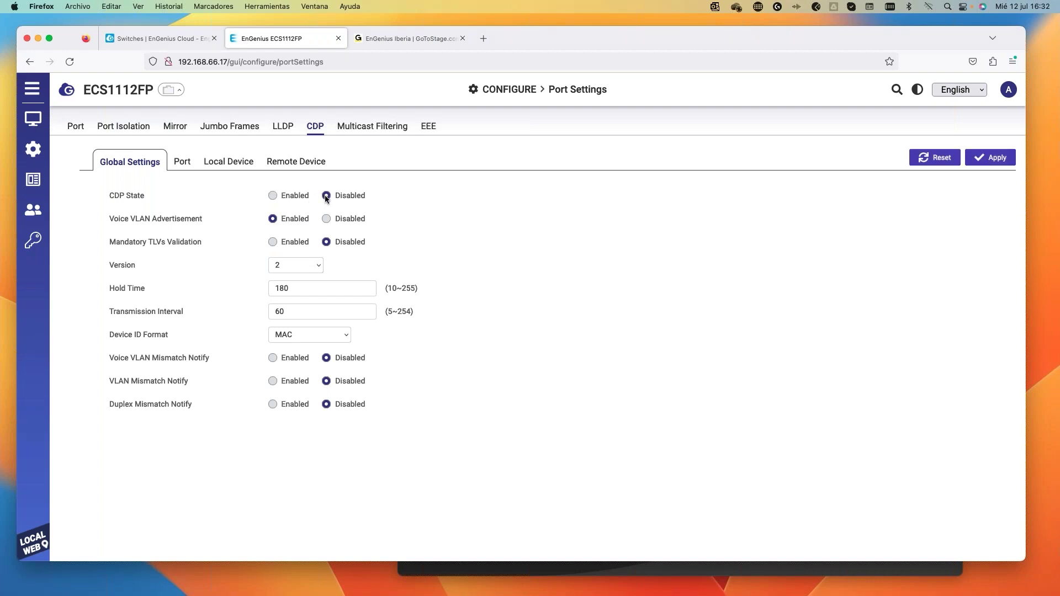
left_click(273, 195)
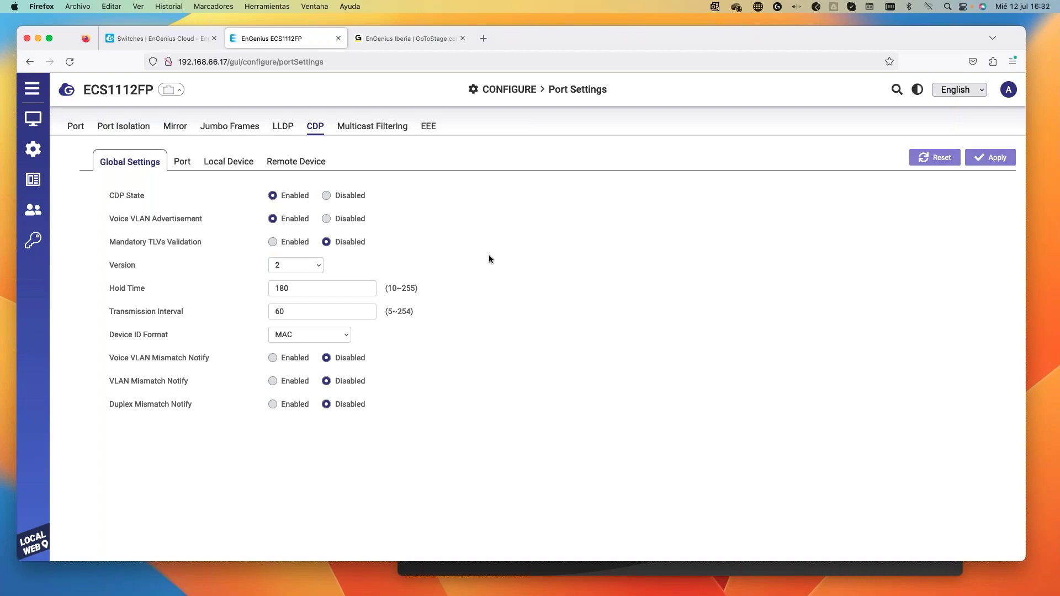
Step: Check the CDP Remote Device and Device tabs, ending on the per-port table showing ports 1-12 enabled
left_click(181, 163)
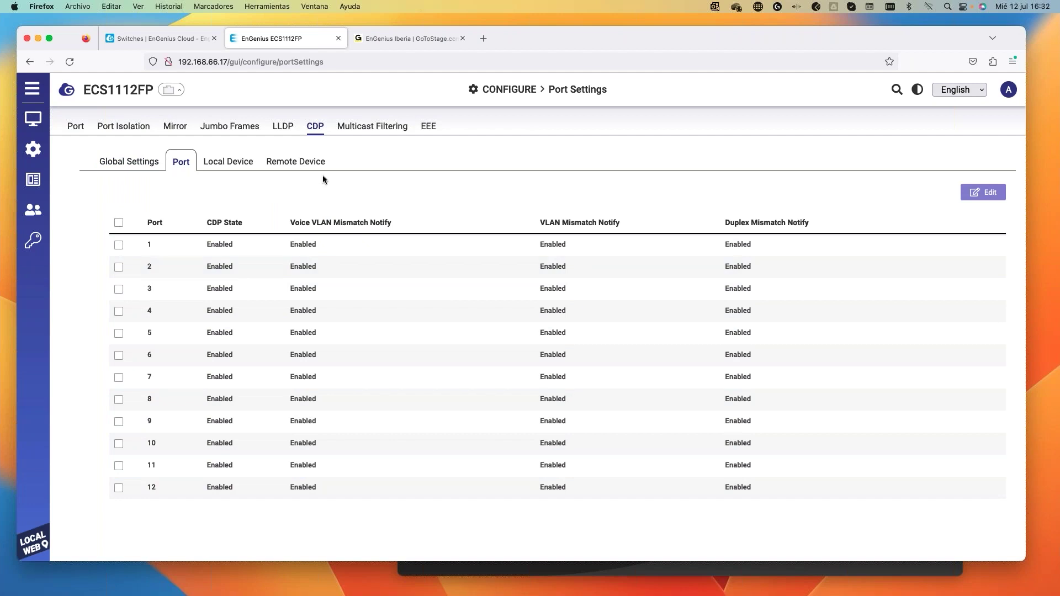
left_click(294, 162)
left_click(970, 195)
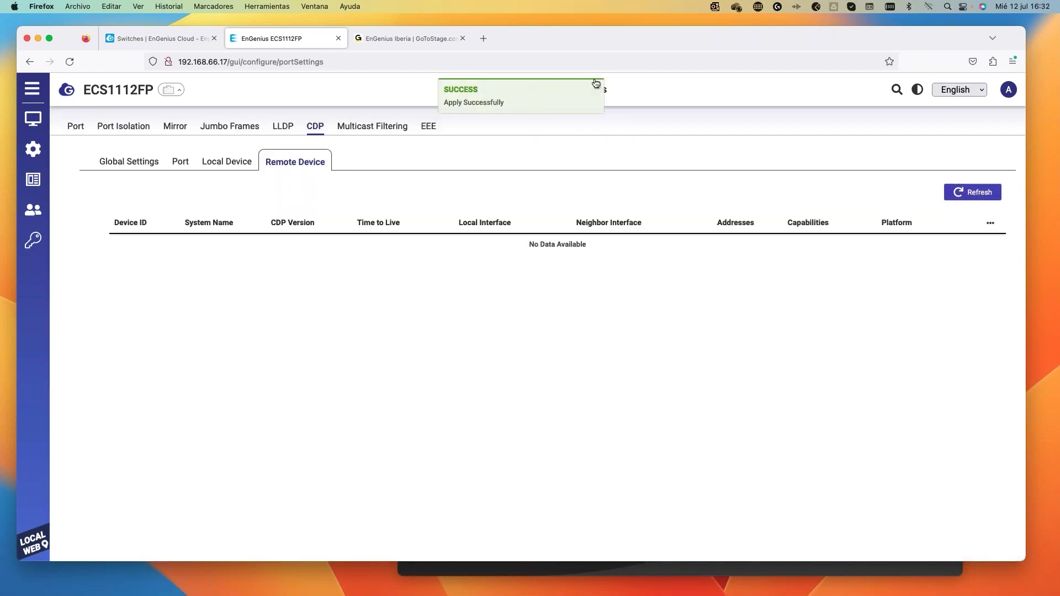
left_click(133, 167)
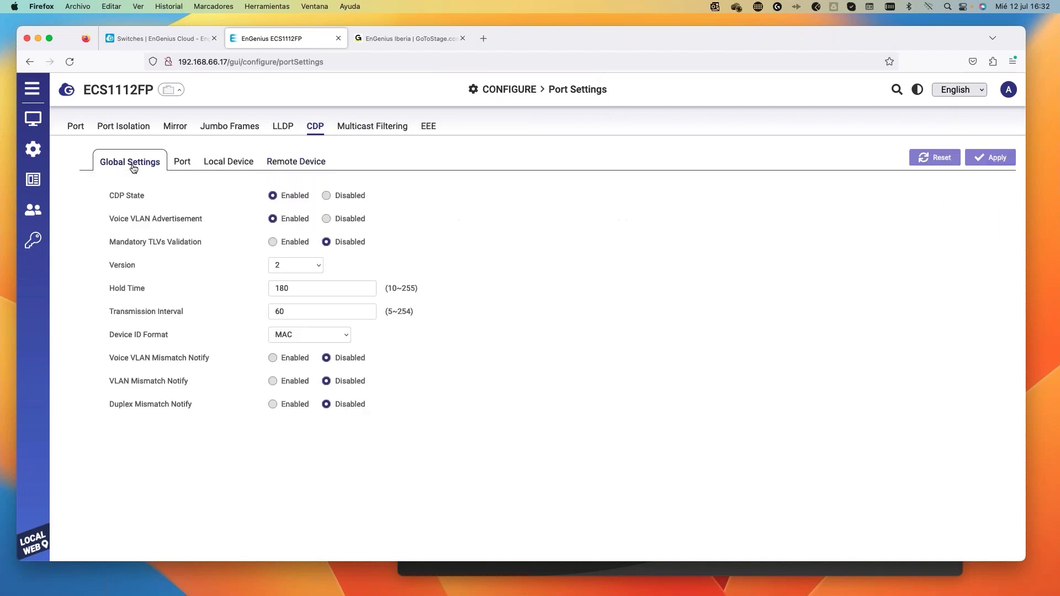
left_click(184, 165)
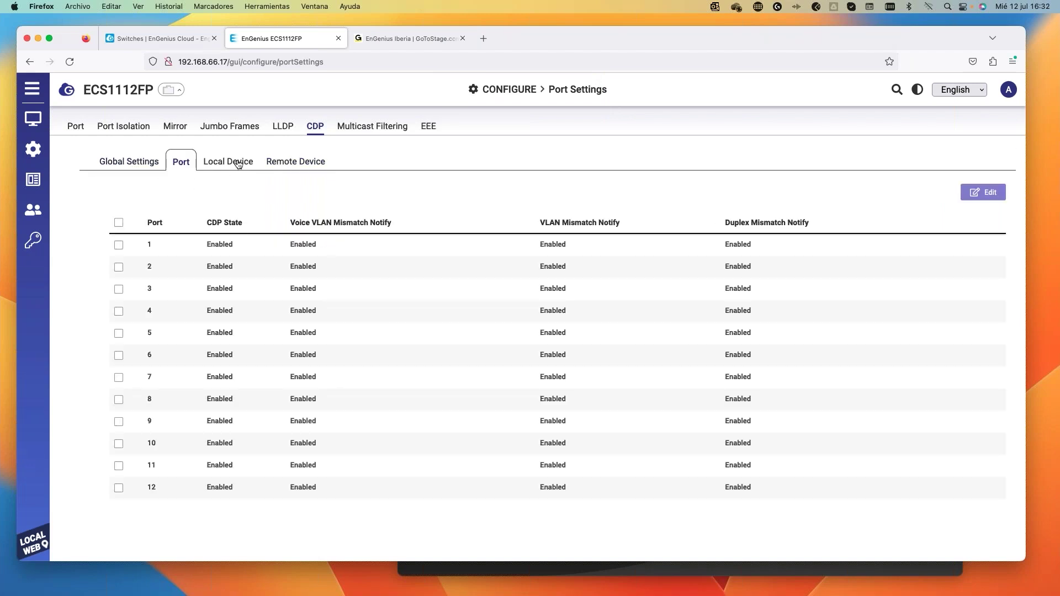
left_click(239, 164)
left_click(185, 164)
Step: Move the noVNC console window aside and minimize it
left_click(492, 574)
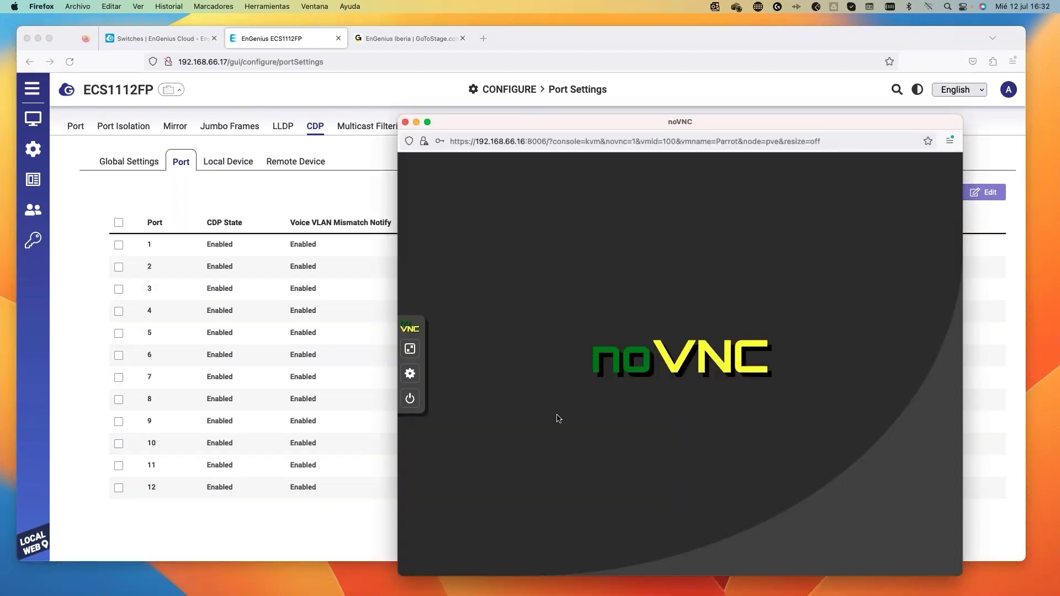
left_click_drag(532, 124, 202, 203)
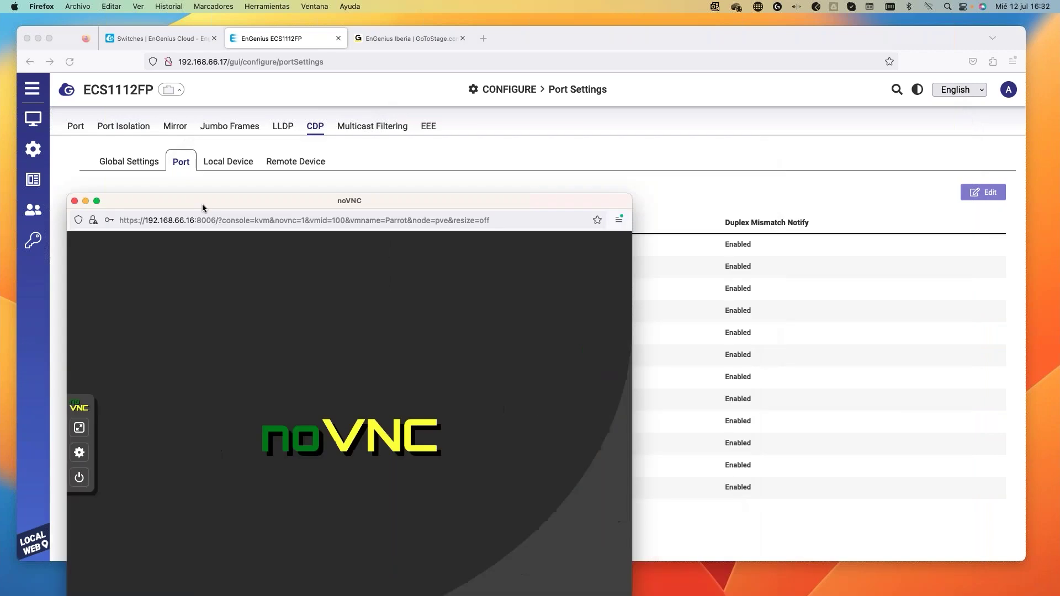
key("super+m")
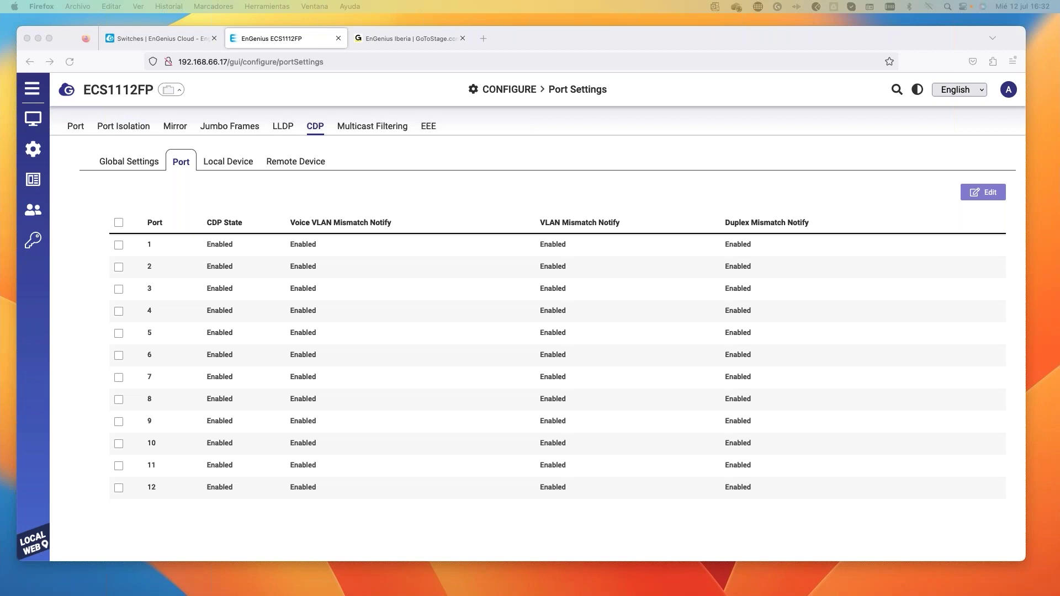
Step: Bring back the Parrot console and recall 'yersinia -G' at the root terminal prompt
key("super+Tab")
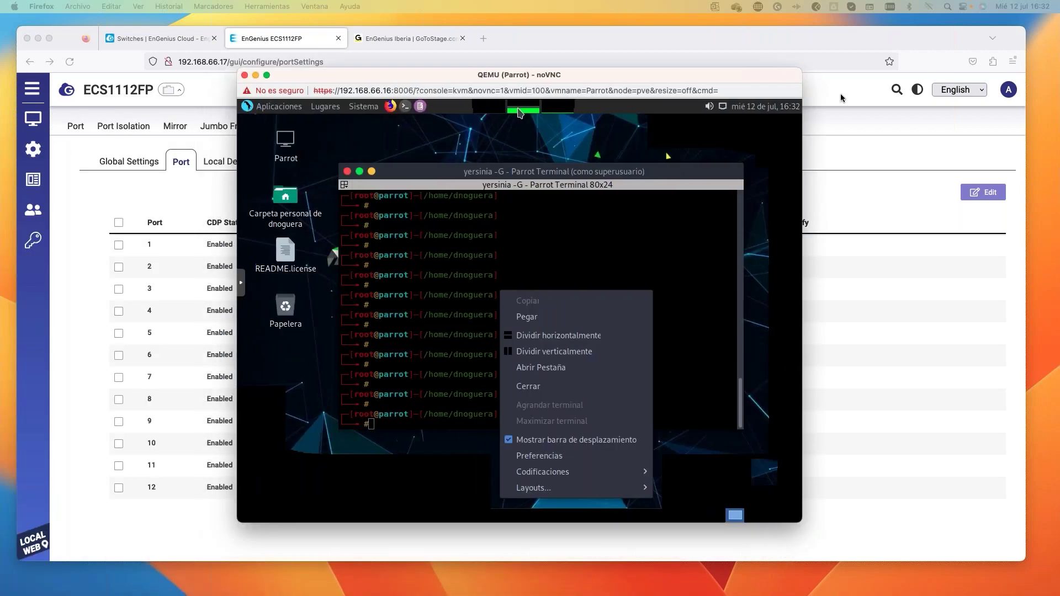
left_click(611, 267)
key("Up")
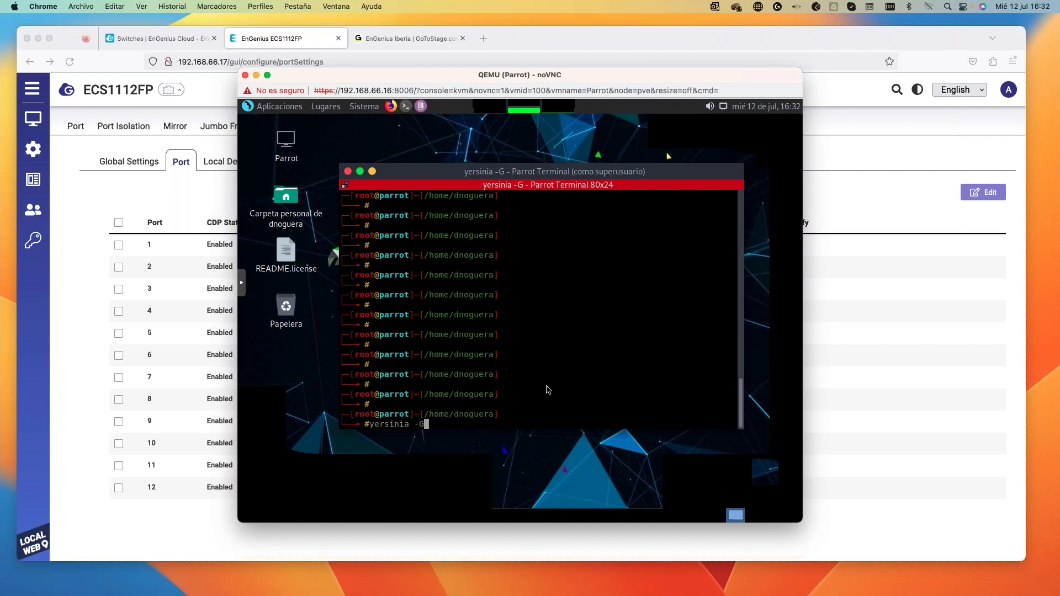
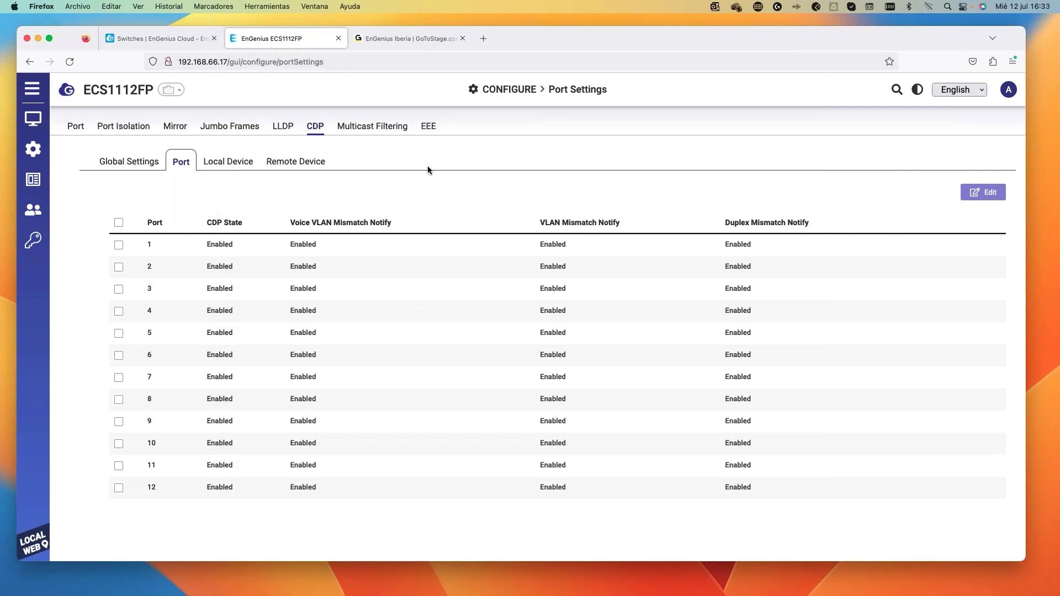
Step: Reload the CDP Remote Device table and highlight the spoofed Yersinia neighbor entry on Gi0/5
left_click(293, 166)
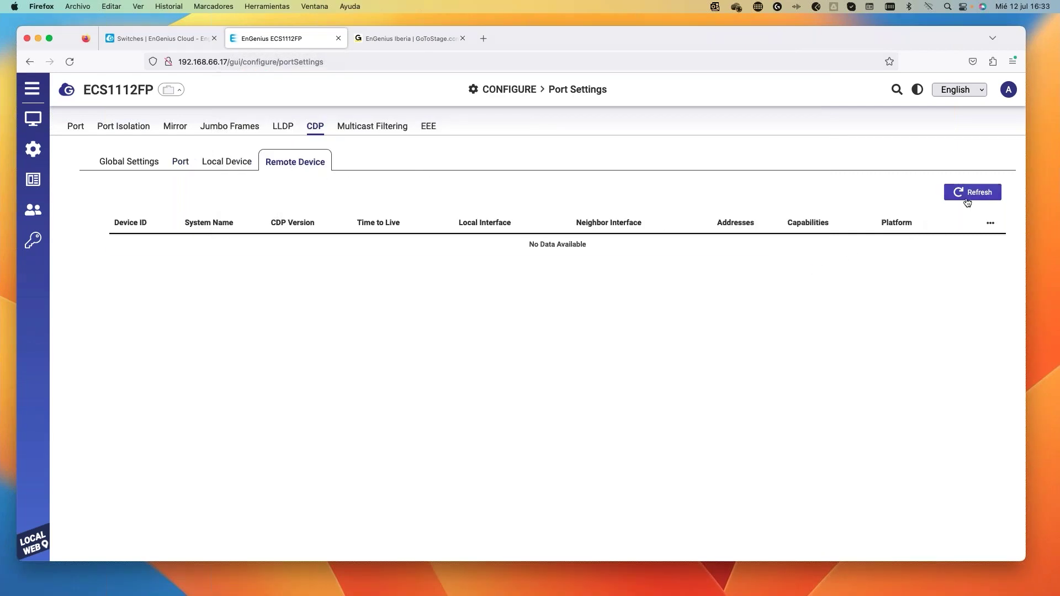
left_click(967, 194)
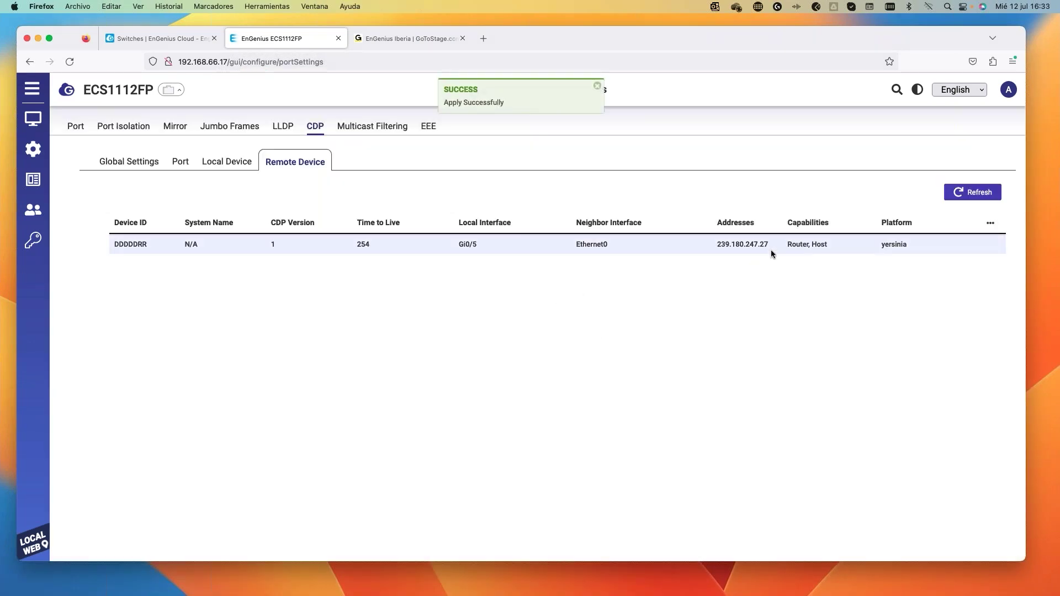
left_click_drag(916, 245, 697, 245)
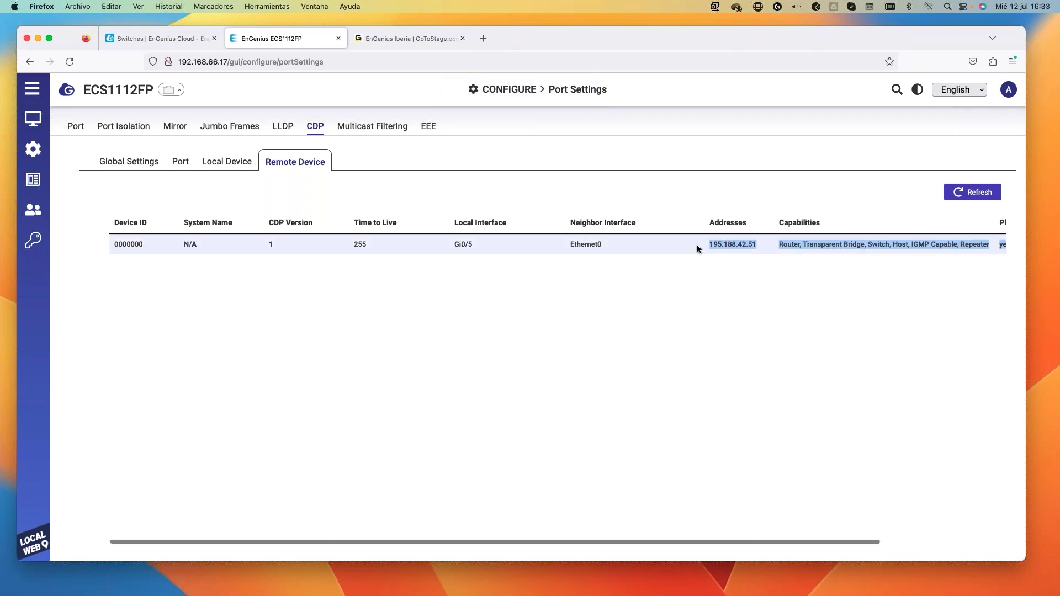
left_click(610, 325)
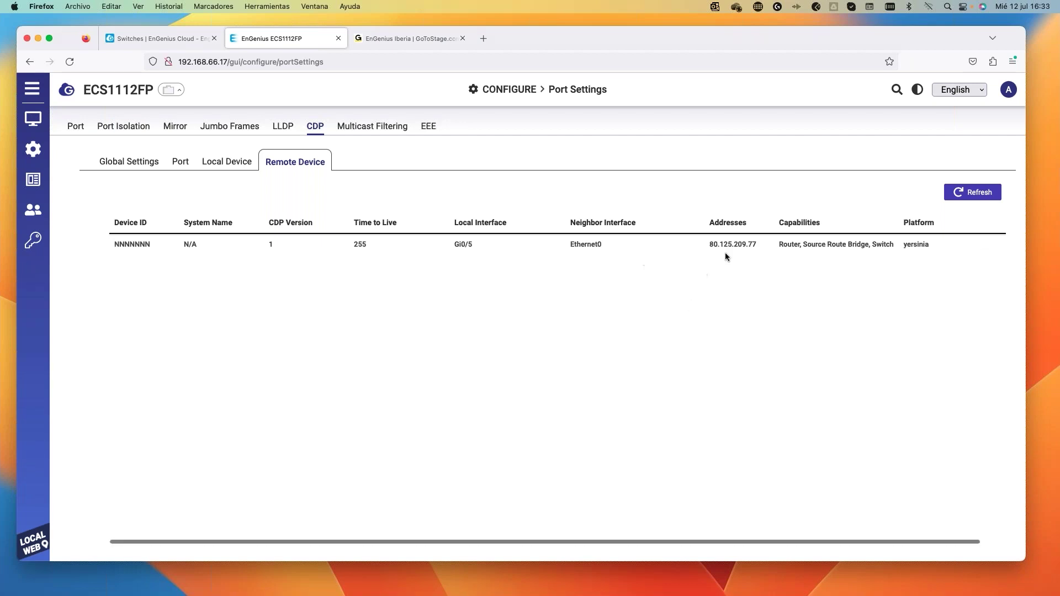
Step: Browse the Dynamic MAC Address tab's hundreds of bogus entries learned on port 5, VLAN 1
mouse_move(33, 119)
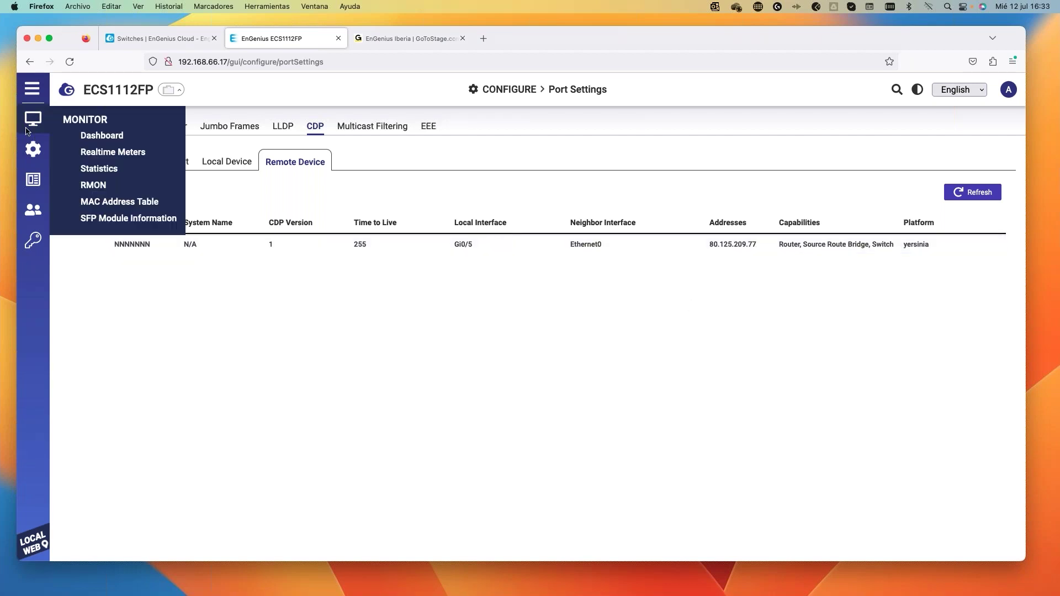
left_click(110, 202)
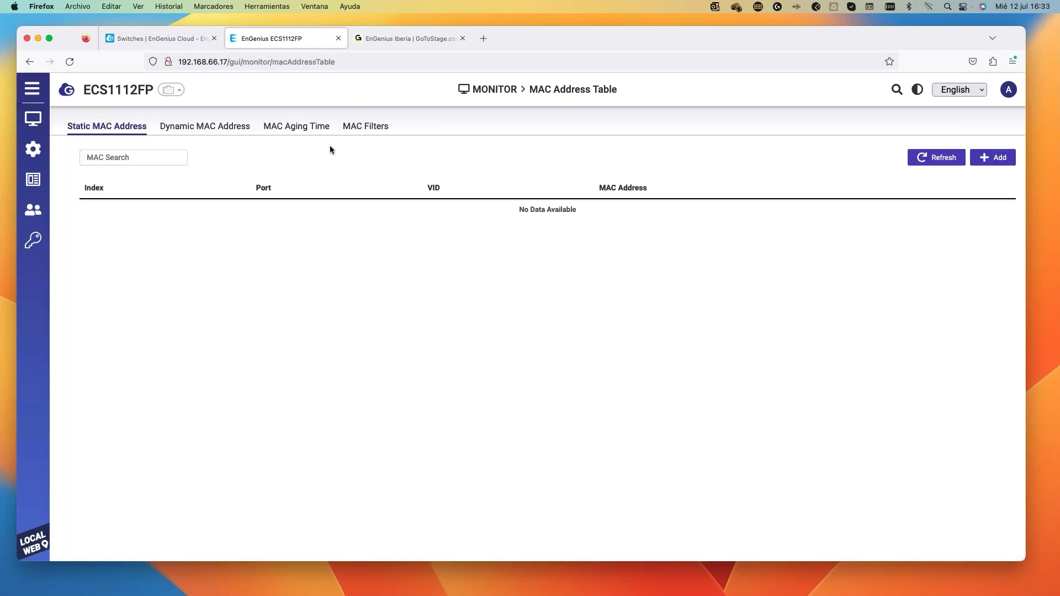
left_click(215, 130)
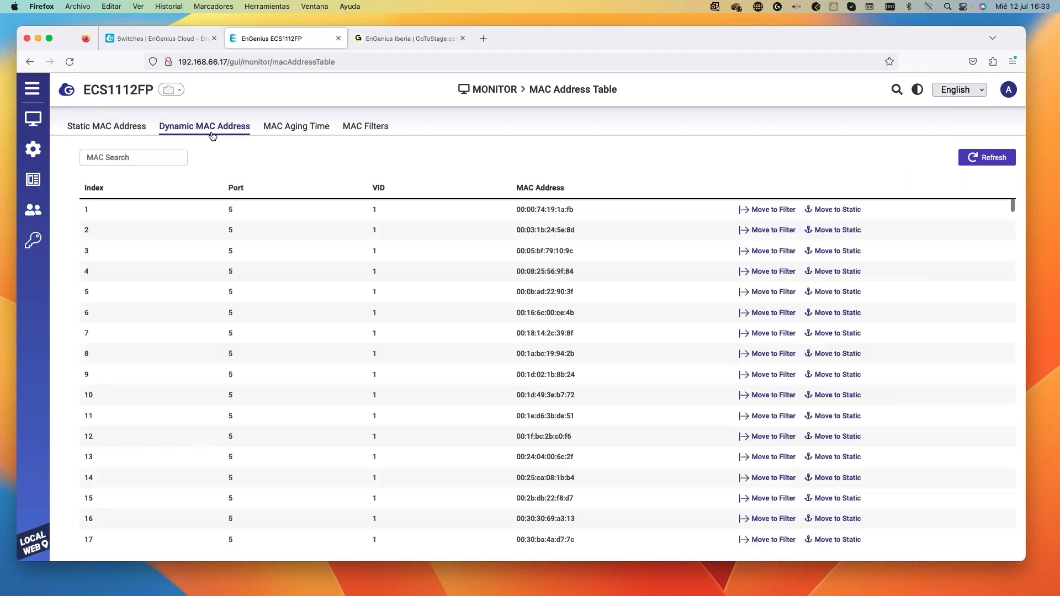
scroll(534, 333, "down", 1)
scroll(535, 332, "down", 20)
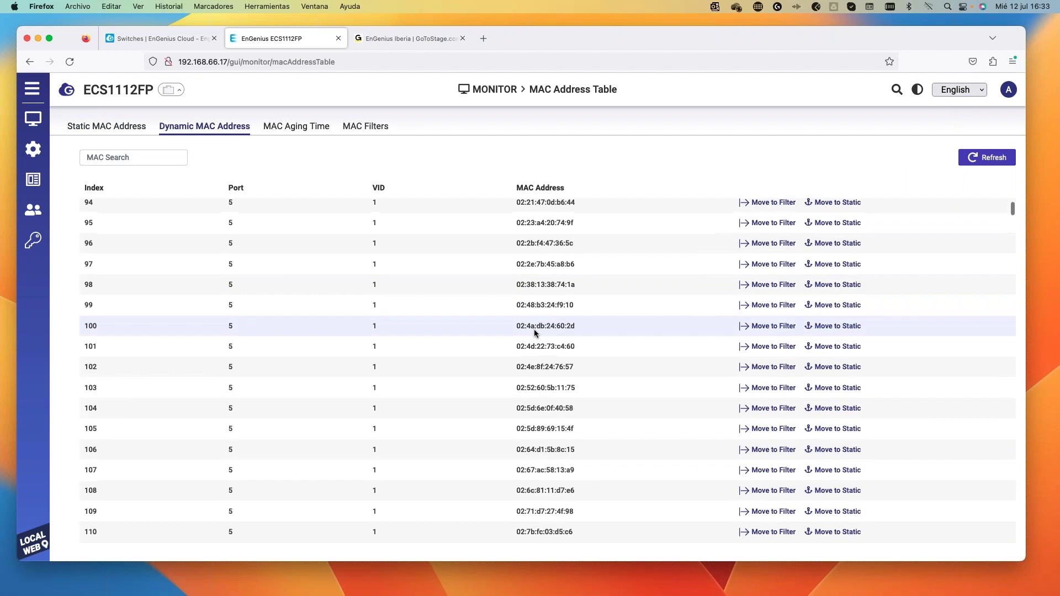
scroll(534, 332, "up", 5)
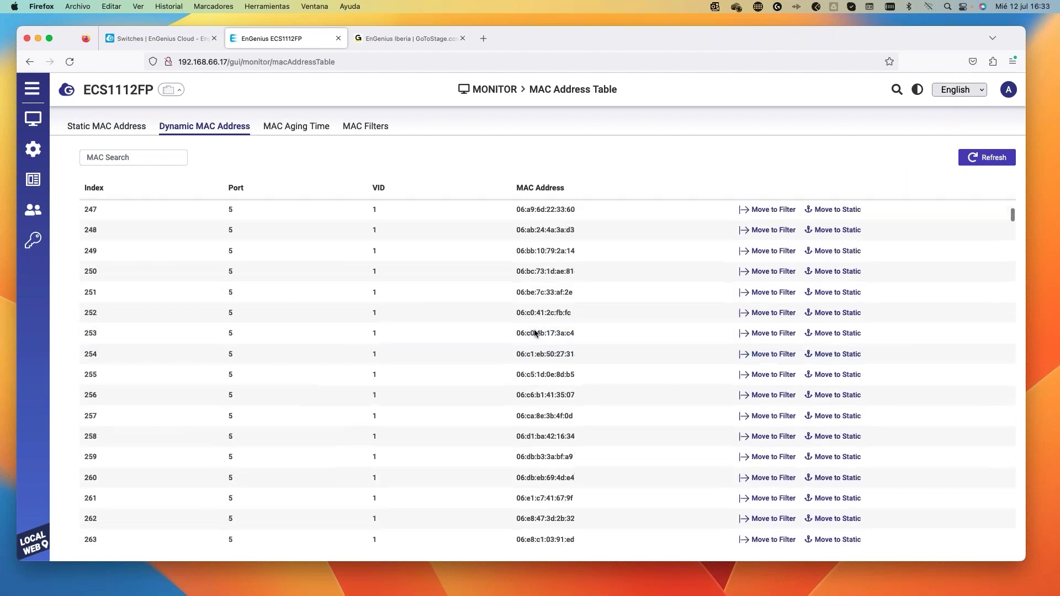
scroll(535, 333, "up", 20)
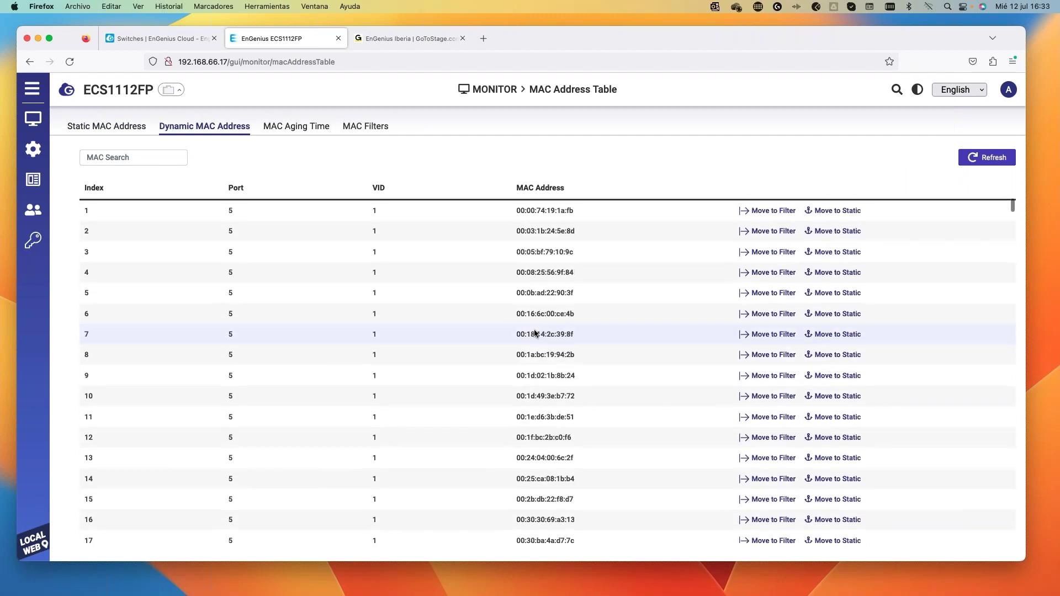
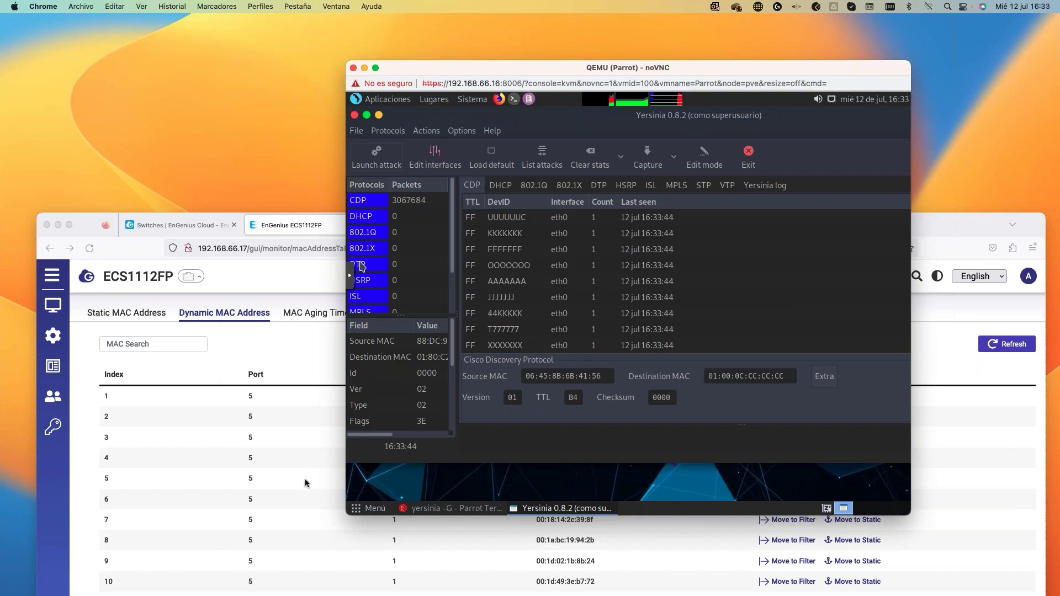
Step: Raise the switch's browser window above Yersinia and go to CONFIGURE > Port Settings
left_click(305, 479)
left_click_drag(597, 226, 589, 117)
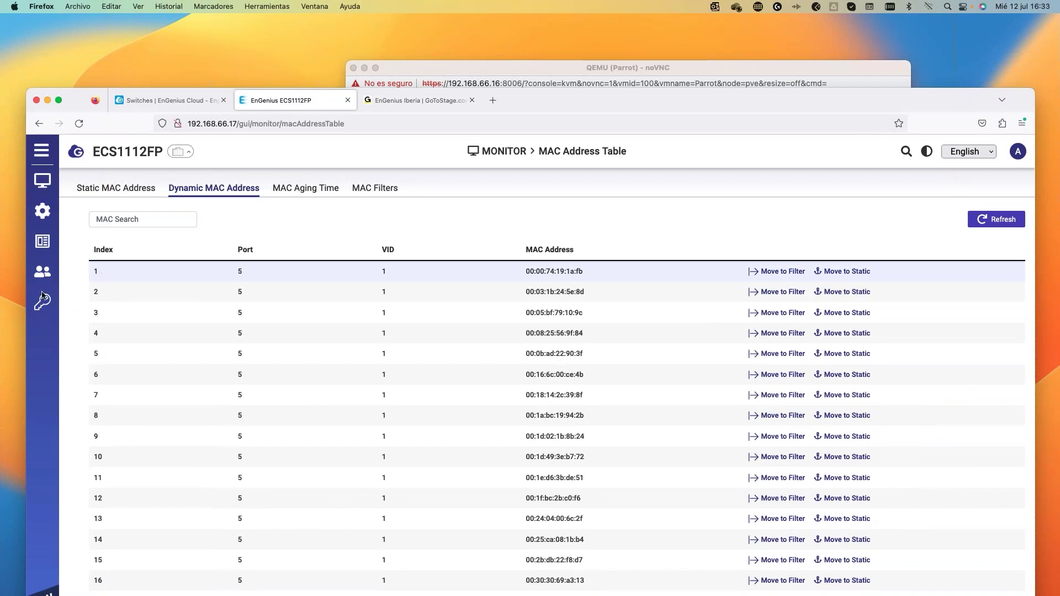
mouse_move(47, 243)
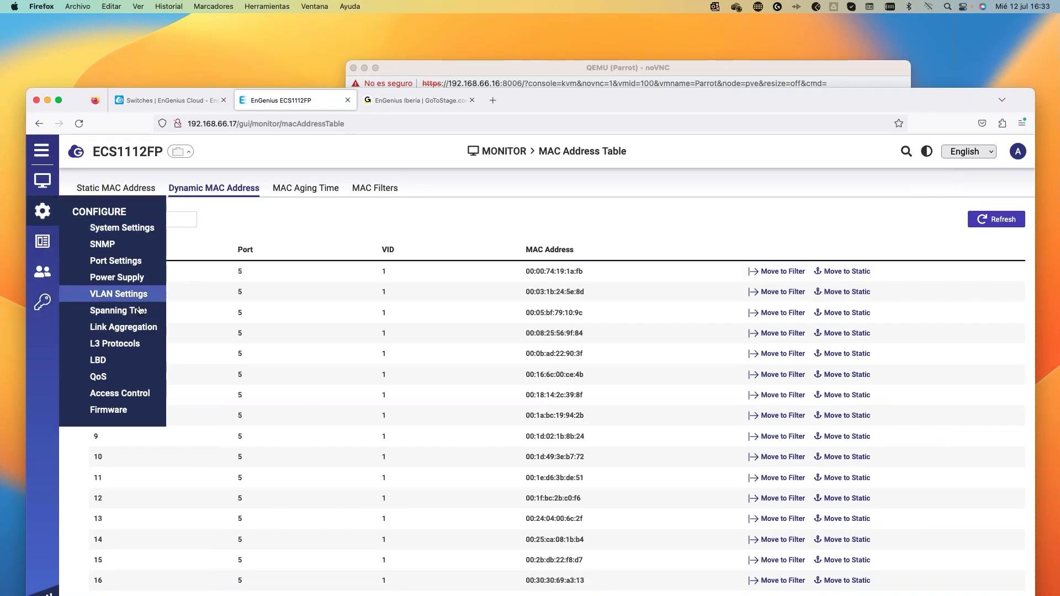
left_click(117, 261)
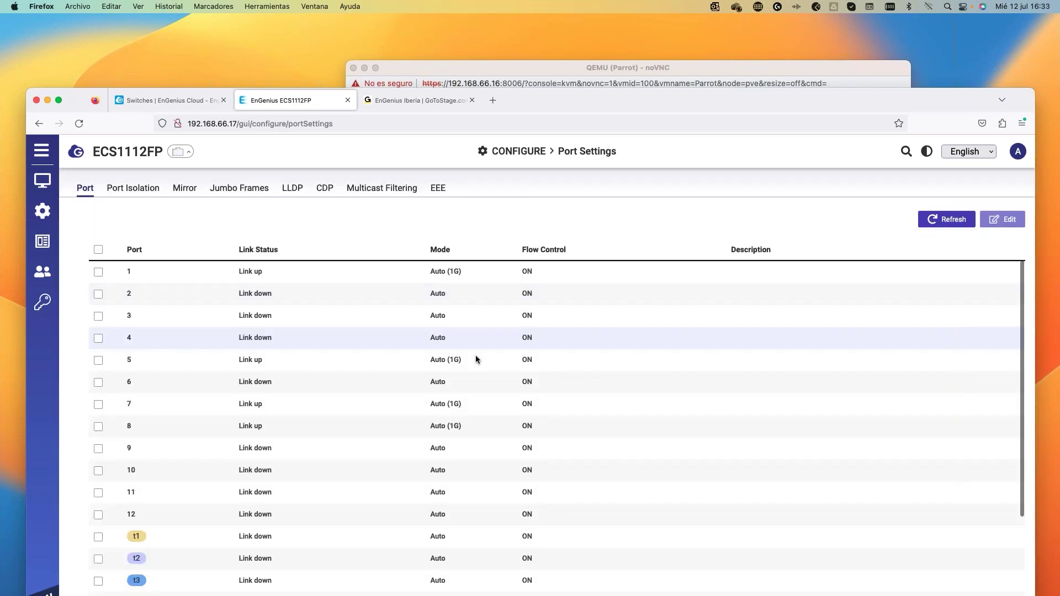
Step: Toggle global CDP to Disabled and back to Enabled, then view the Local Device table for ports 1–12
left_click(325, 188)
left_click(336, 258)
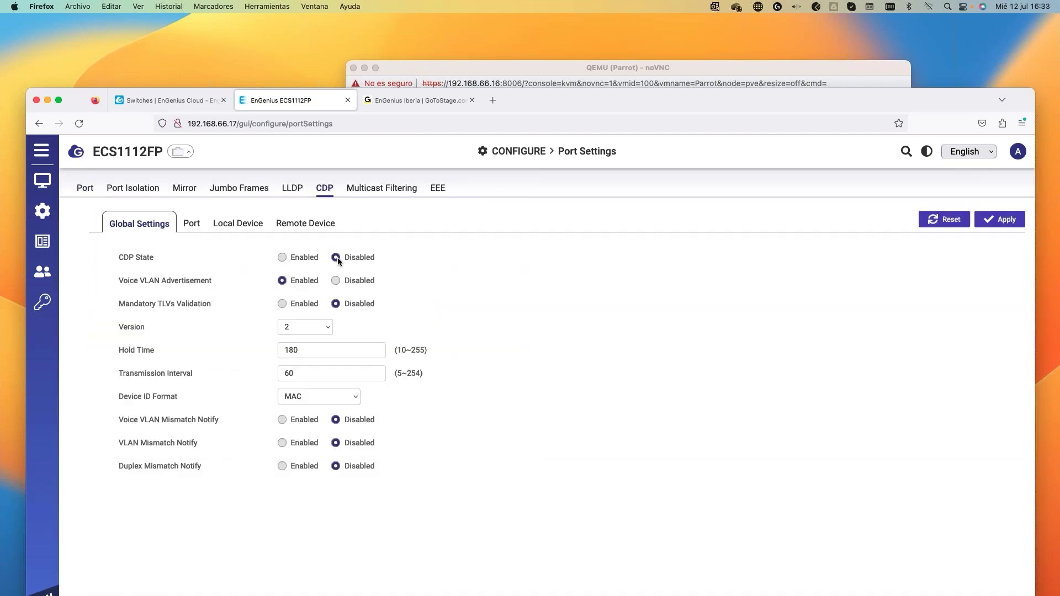
left_click(281, 258)
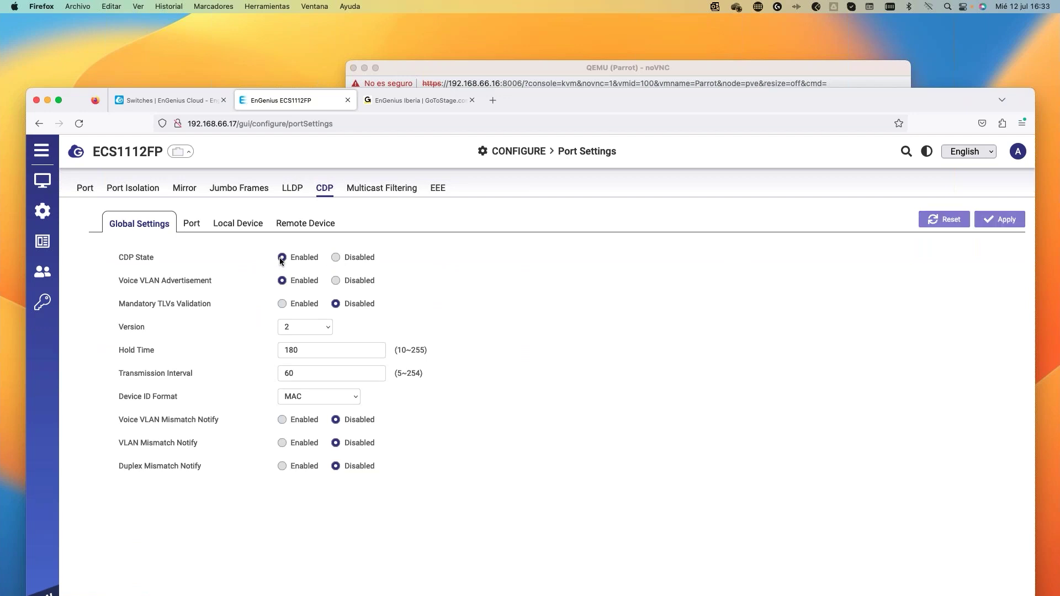
left_click(238, 224)
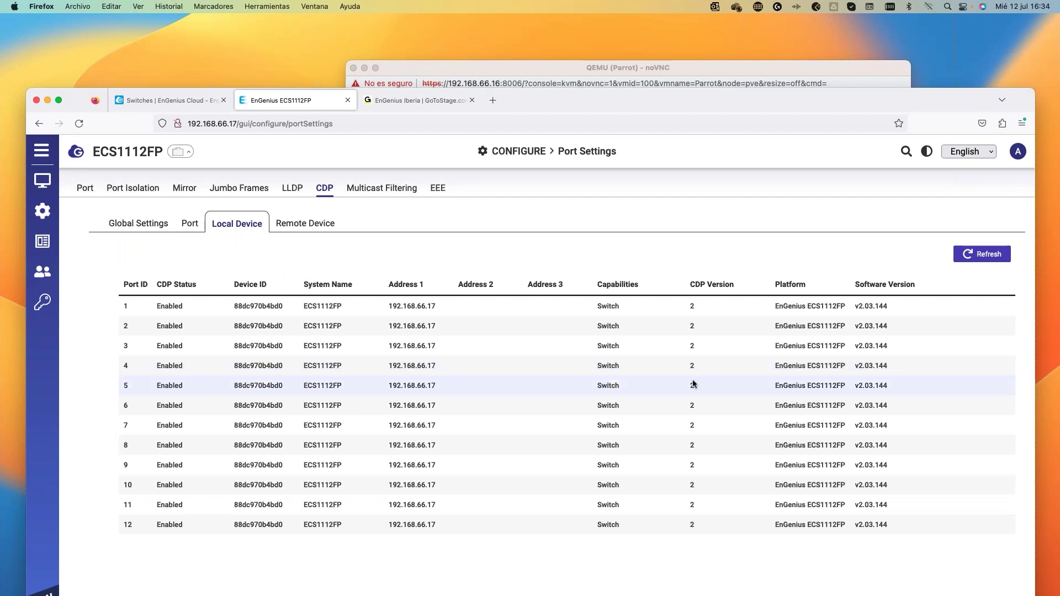
Step: Review the Dynamic MAC Address table's 129+ learned entries, all on port 5, VID 1
left_click(40, 151)
mouse_move(42, 181)
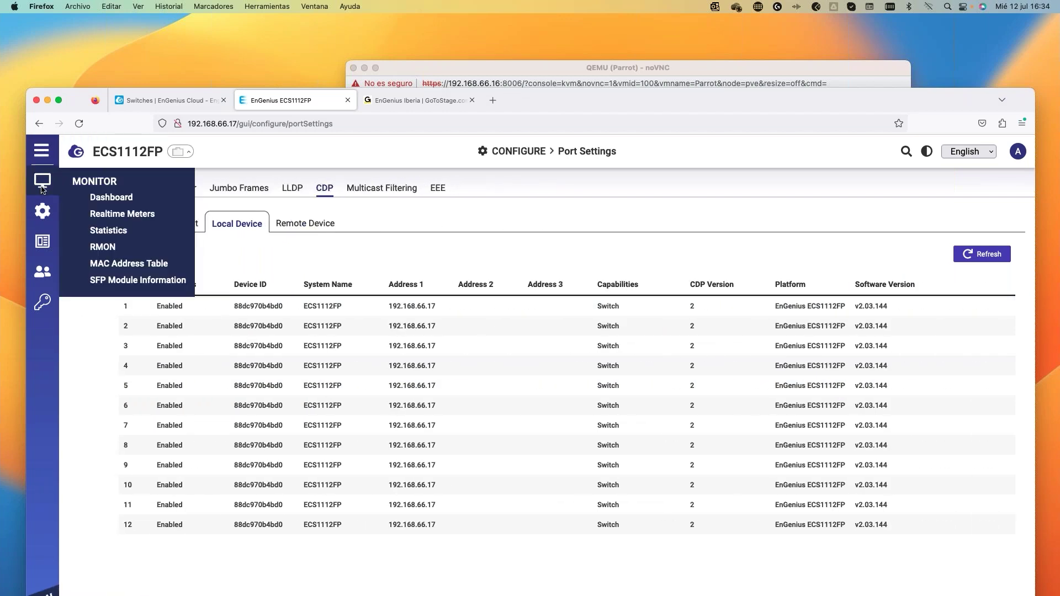
left_click(129, 263)
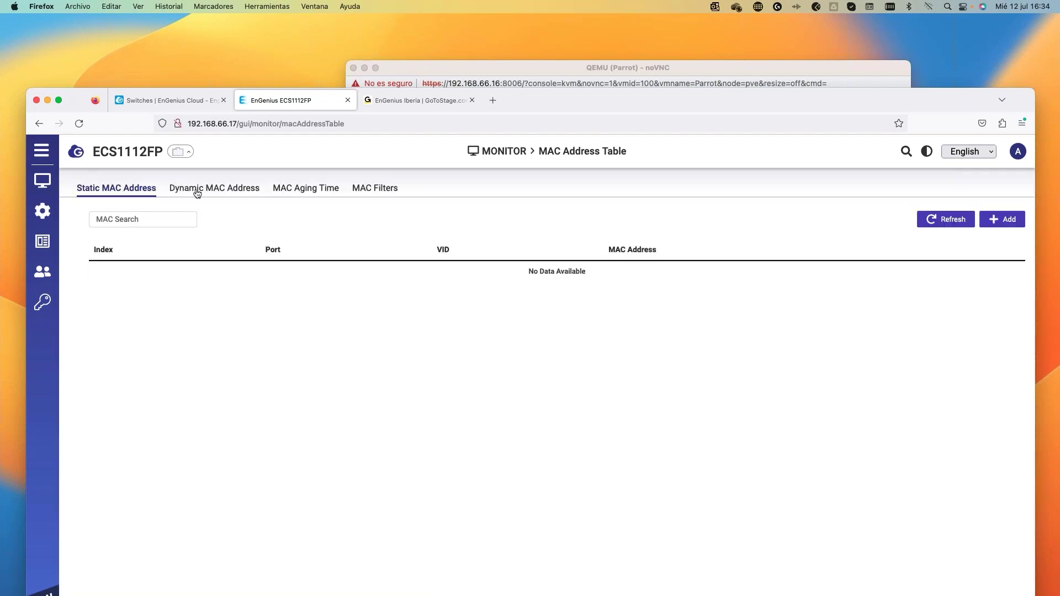
left_click(196, 191)
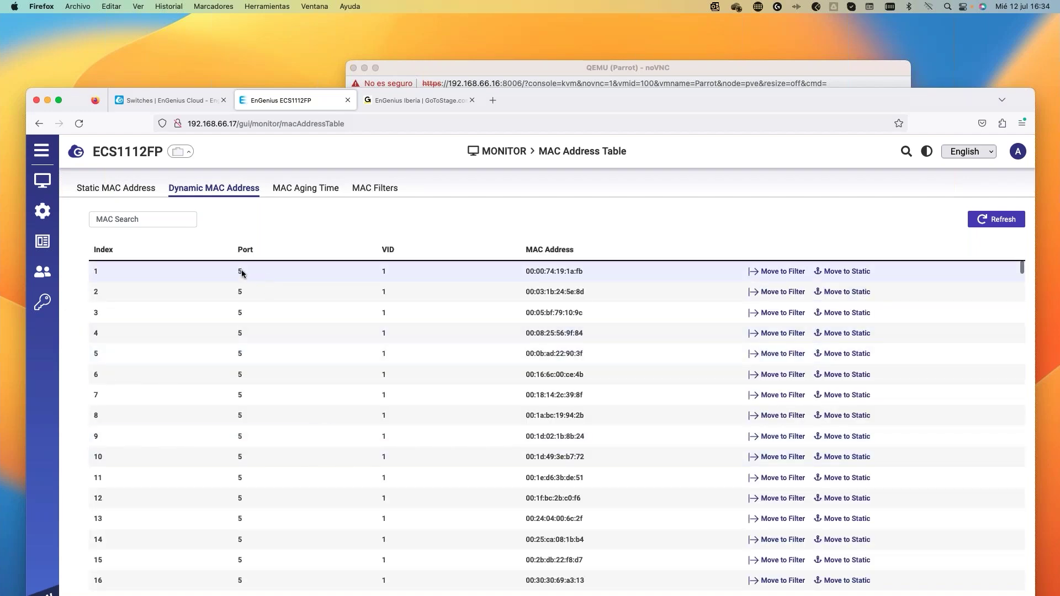
scroll(534, 397, "down", 10)
scroll(534, 397, "down", 11)
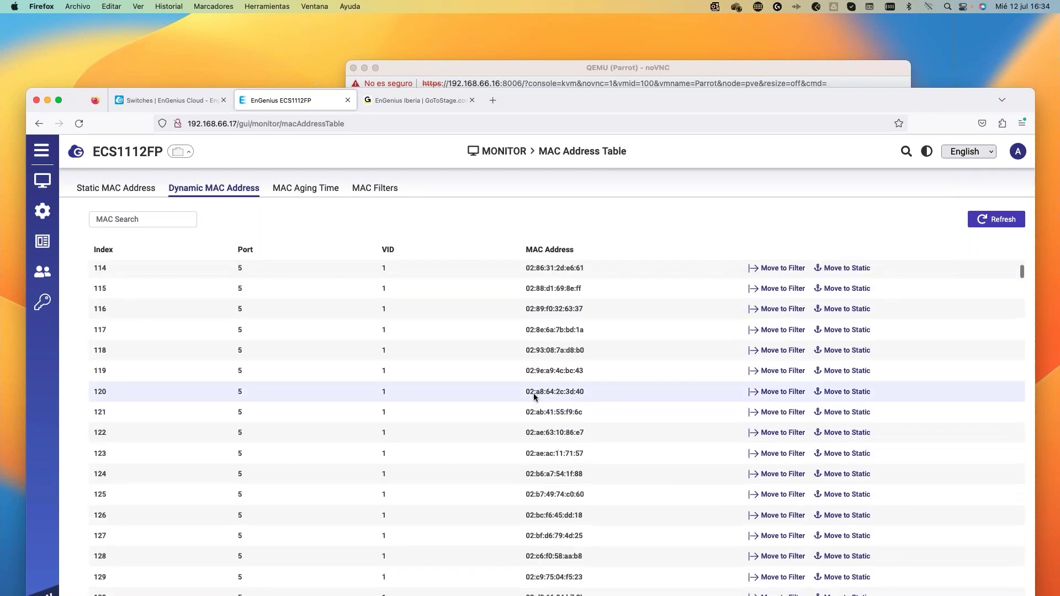
scroll(534, 397, "up", 20)
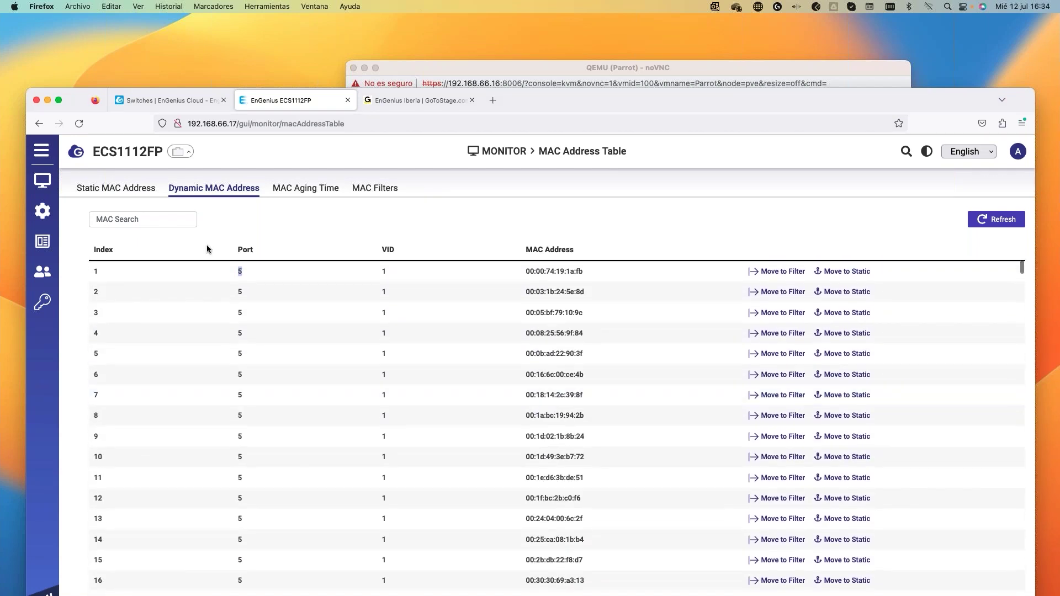
mouse_move(47, 183)
Step: Open the CDP Remote Device table and highlight the fake Yersinia neighbor's row on Gi0/5
mouse_move(40, 217)
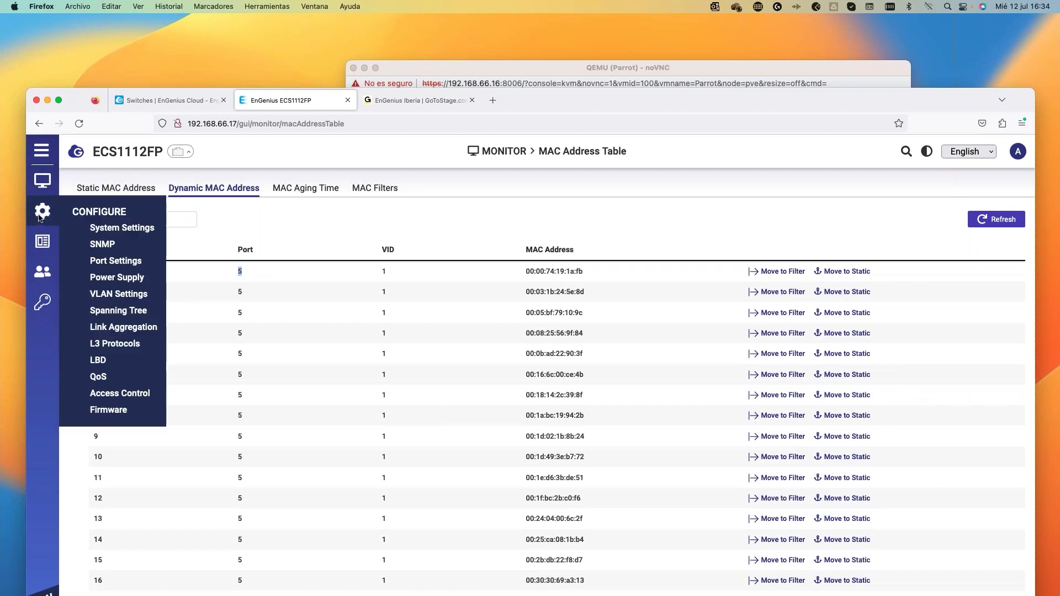
left_click(111, 263)
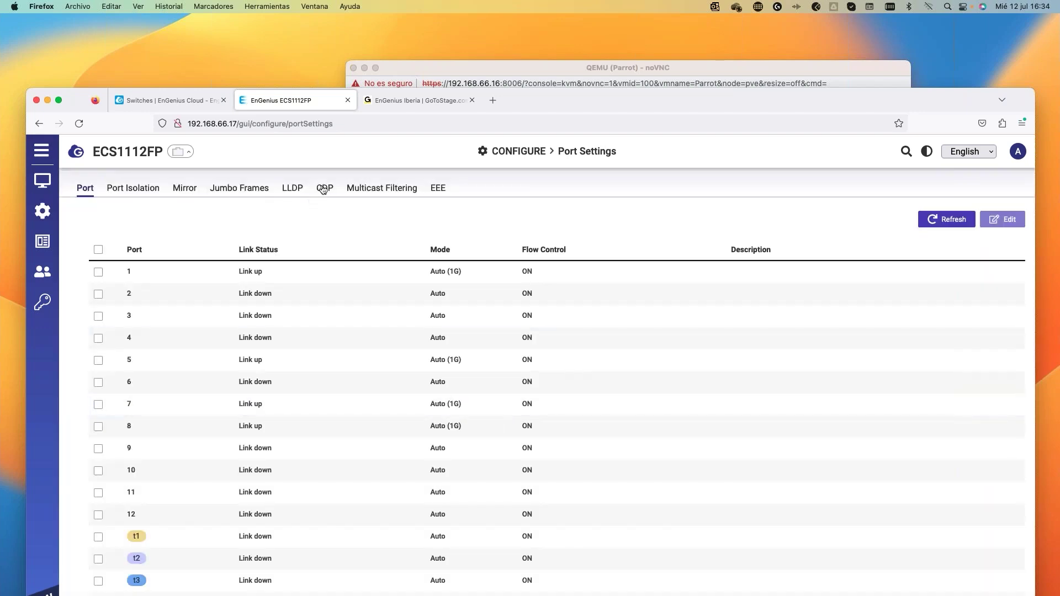
left_click(324, 189)
left_click(313, 220)
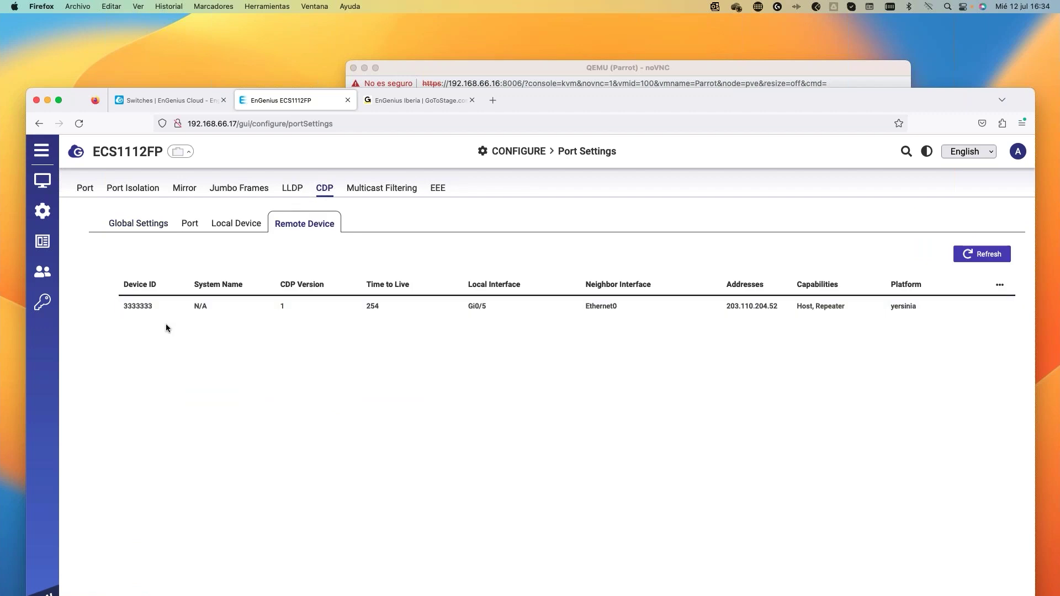
left_click_drag(126, 306, 768, 312)
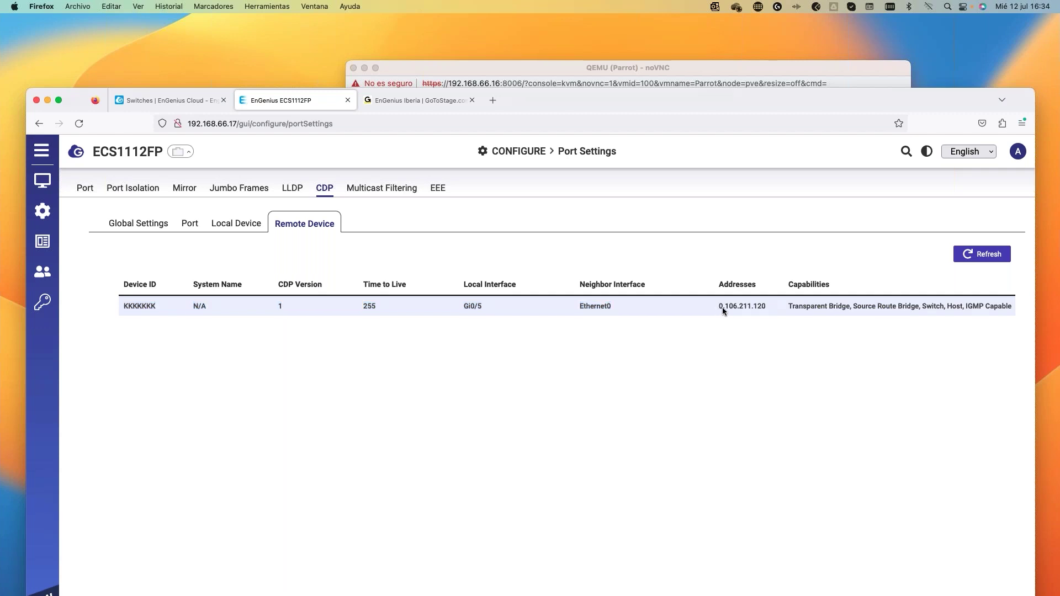
left_click_drag(766, 308, 712, 305)
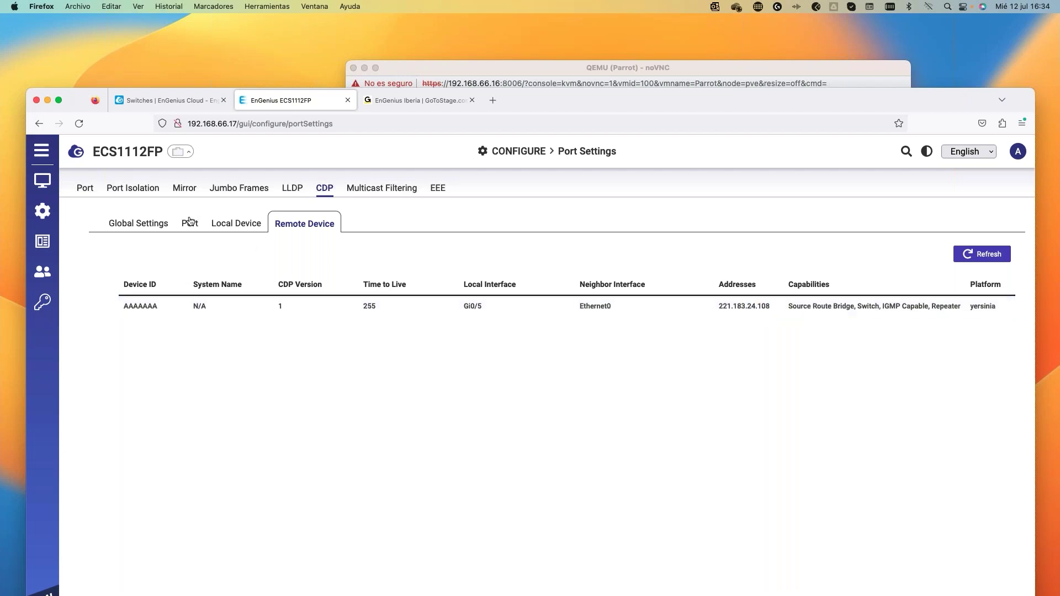
Step: Set port 5's CDP State to Disabled in the CDP Port table and apply it
left_click(145, 229)
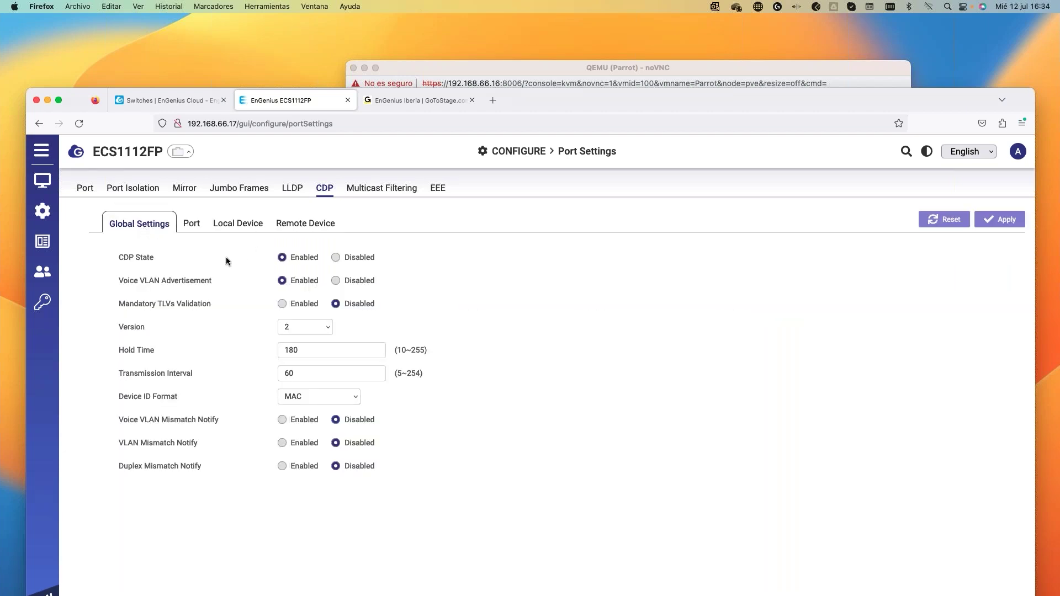
left_click(189, 227)
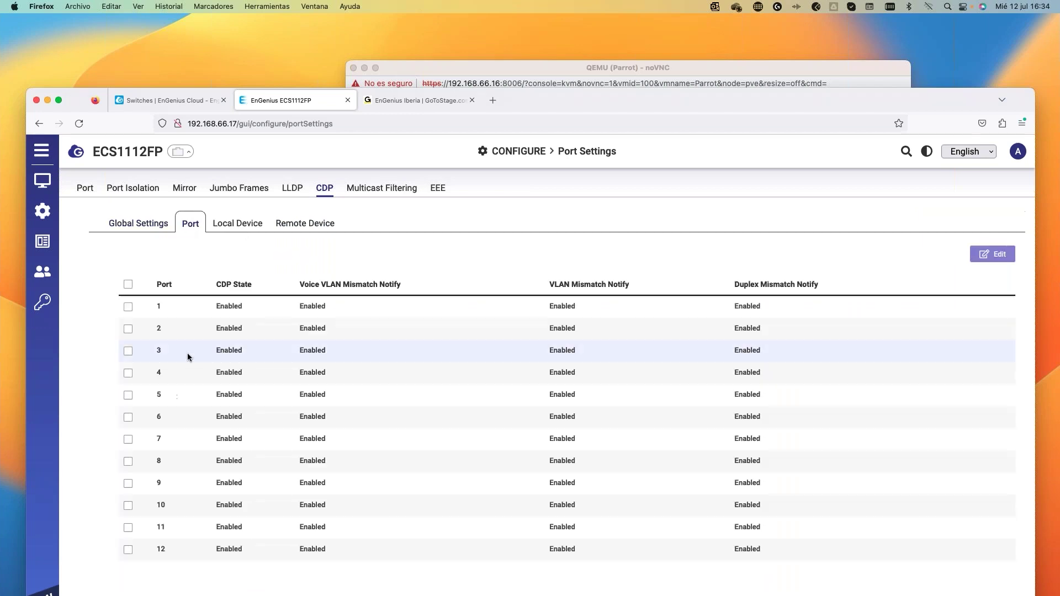
left_click(128, 395)
left_click(993, 254)
left_click(459, 273)
left_click(447, 284)
left_click(619, 354)
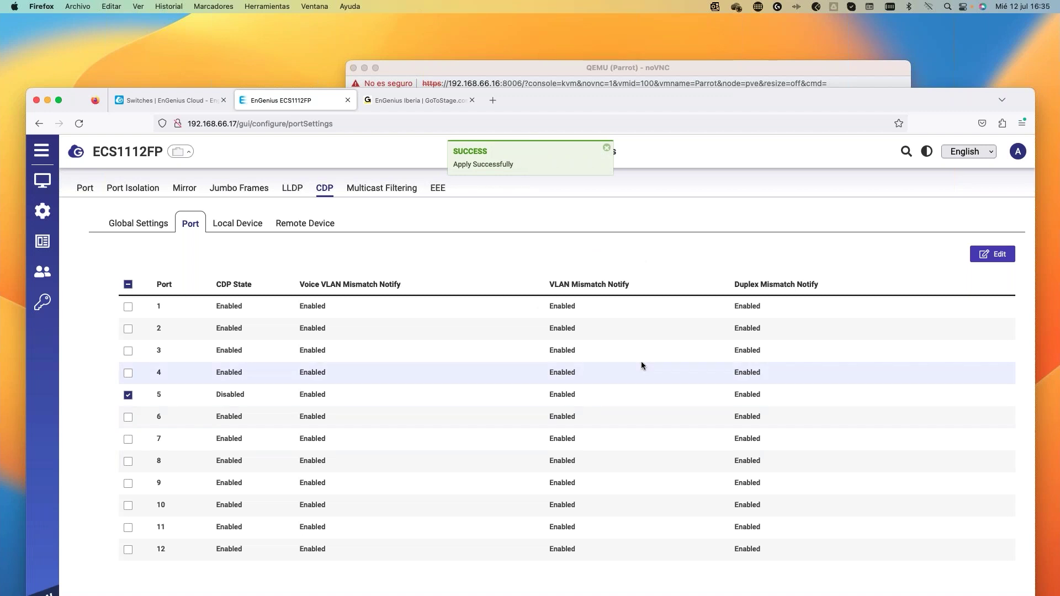
left_click(128, 395)
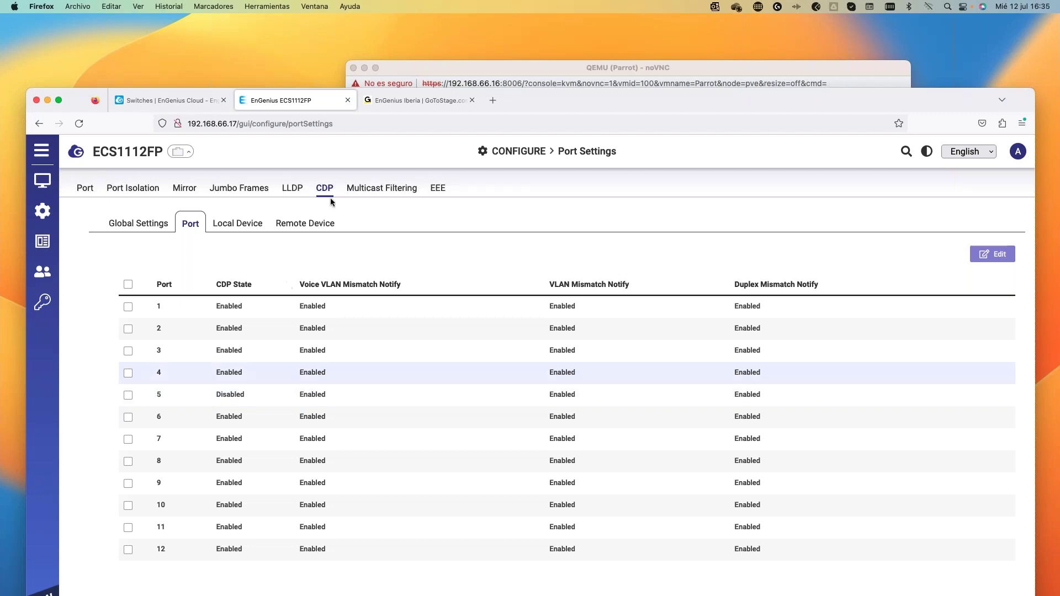
Step: Refresh the Remote Device list until it shows No Data Available, then return to the Port table
left_click(309, 227)
left_click(994, 257)
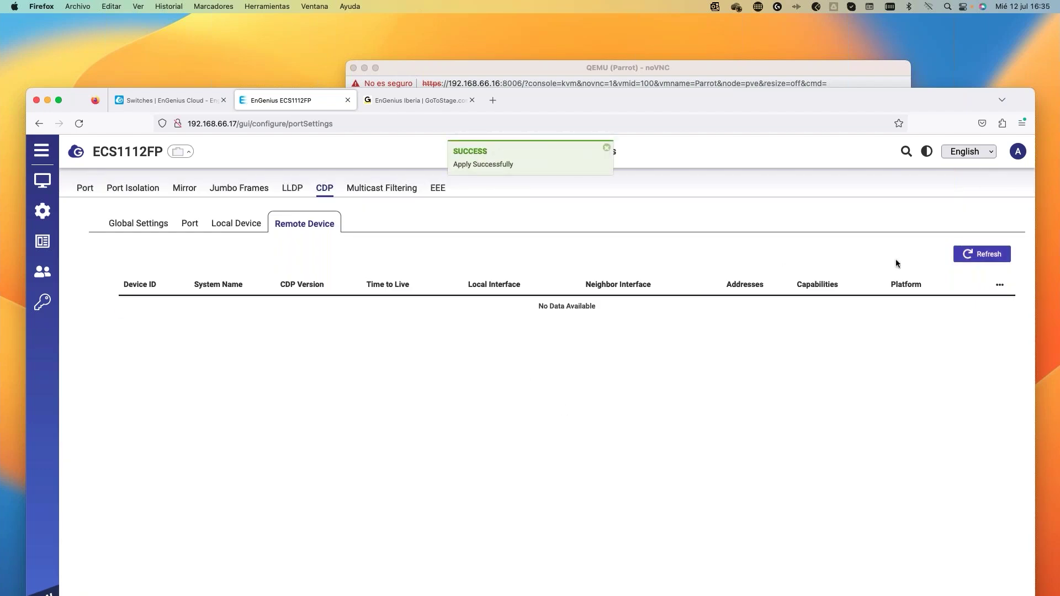
left_click(982, 254)
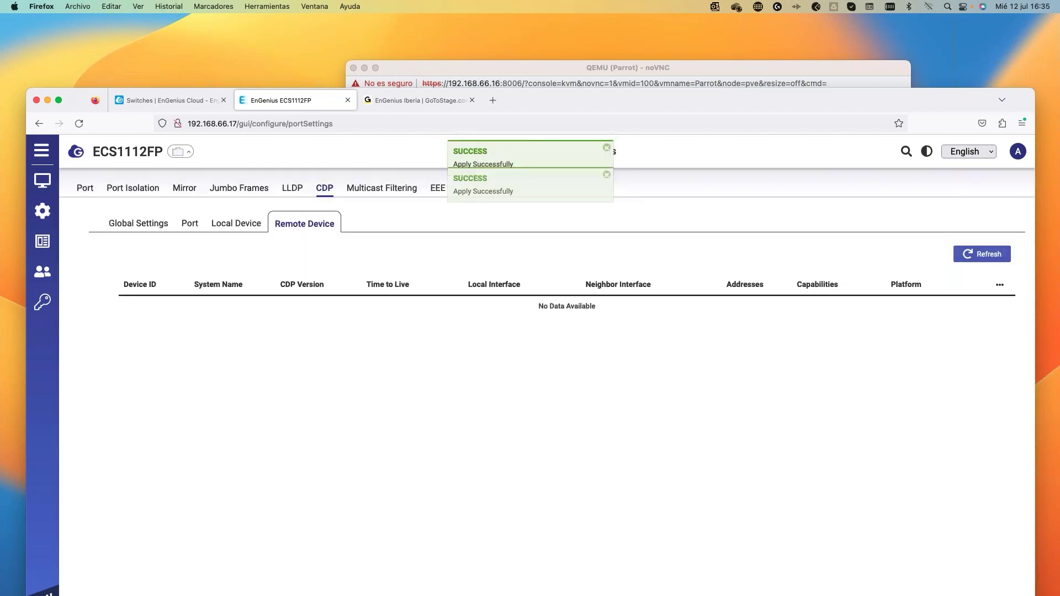
left_click(982, 254)
left_click(606, 230)
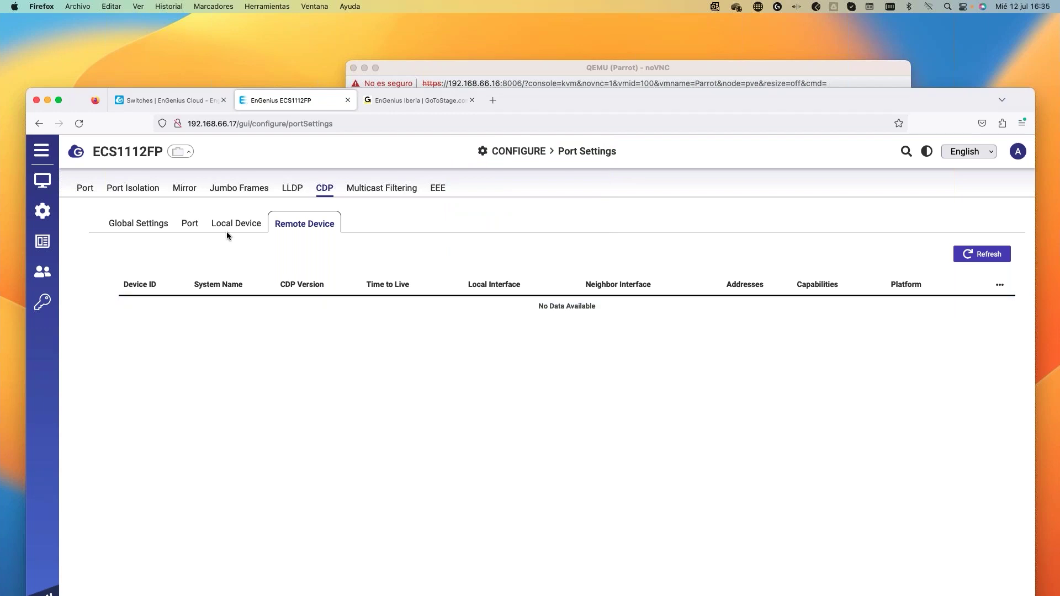
left_click(191, 229)
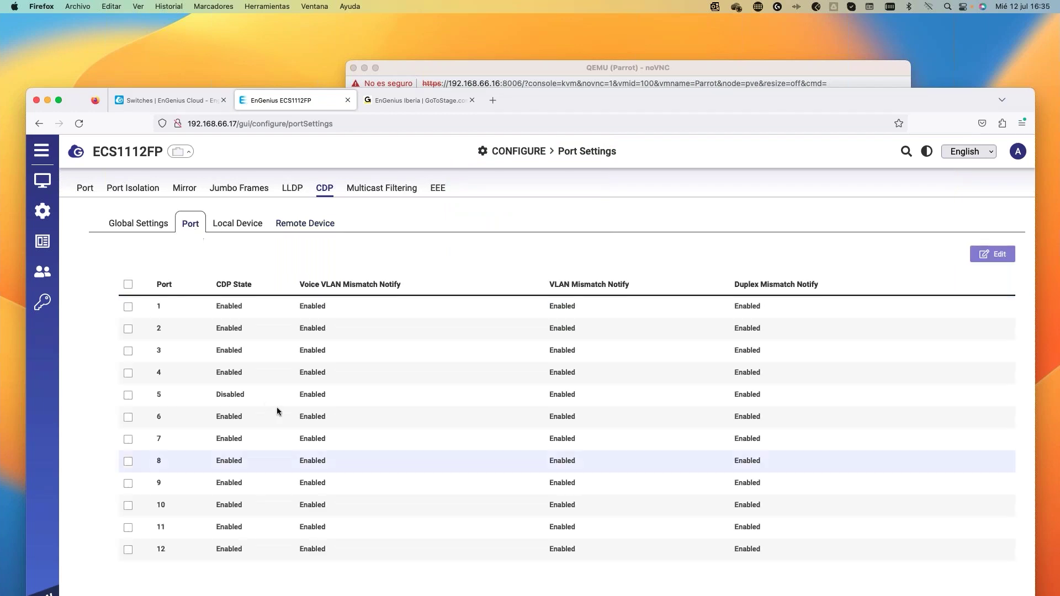
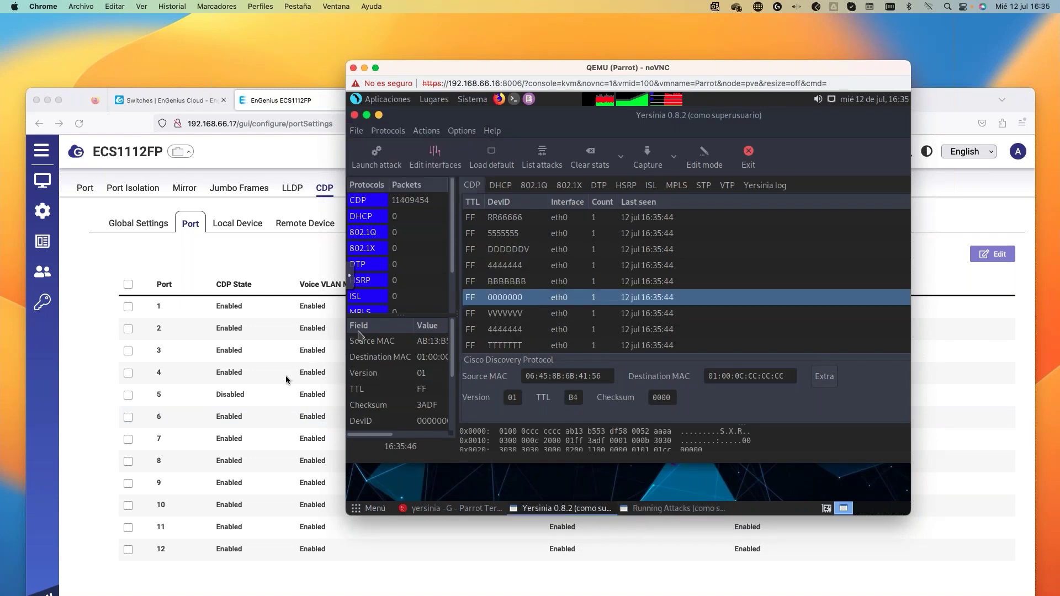
Step: Bring the switch's CDP port settings page in Firefox in front of the Yersinia flood session
left_click(287, 380)
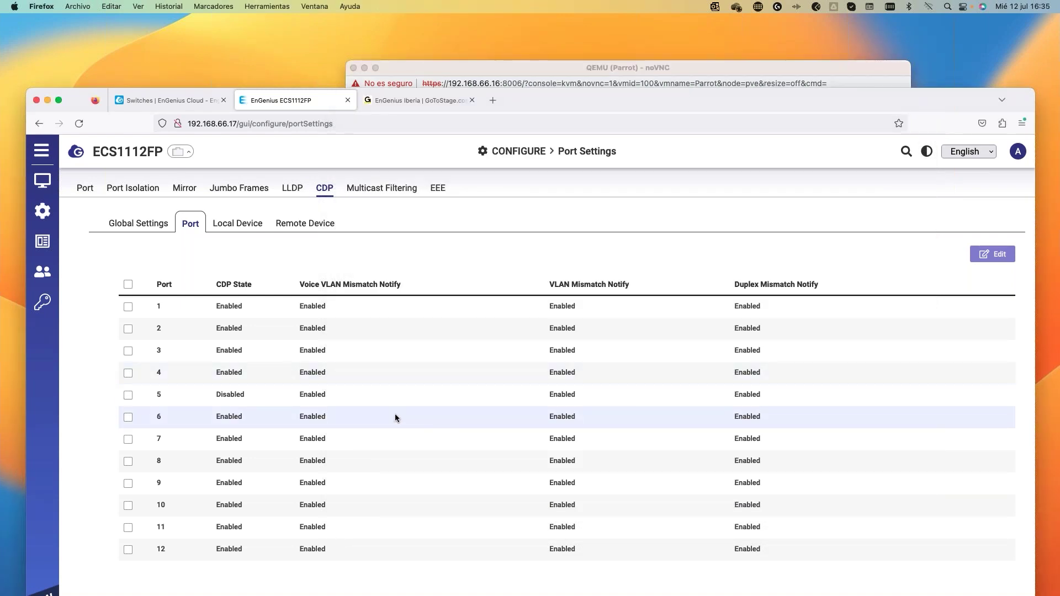
Step: Move the Firefox window over the noVNC Yersinia session so the switch's CDP port page is fully visible
left_click_drag(565, 100, 560, 73)
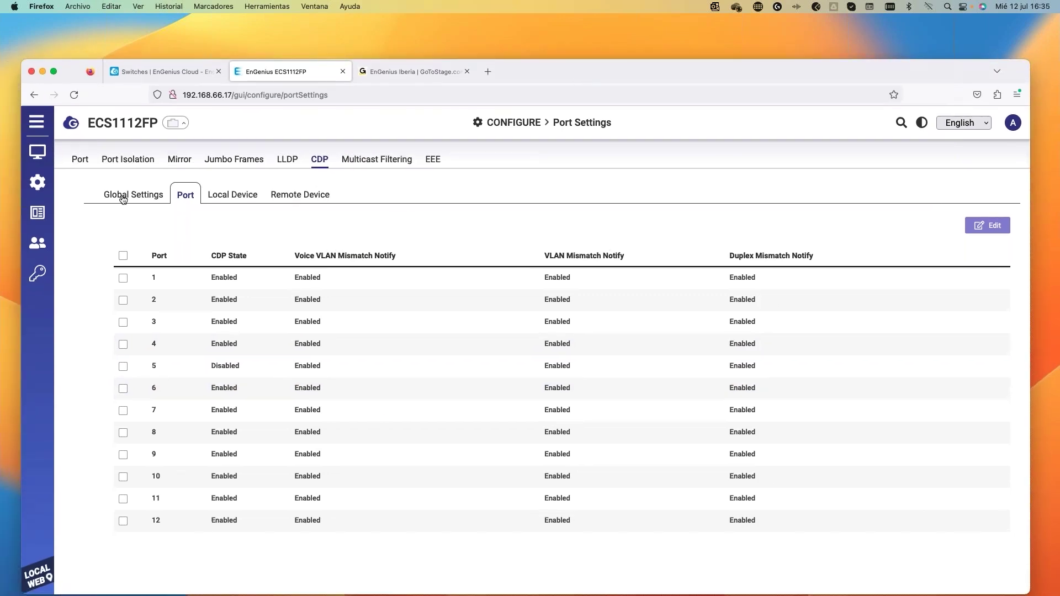
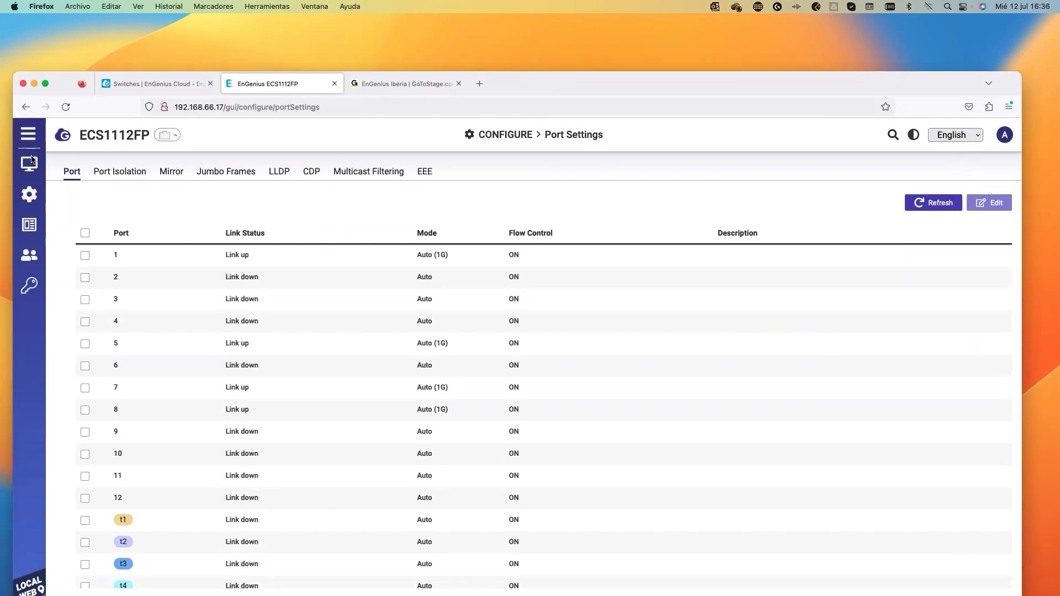
Step: Show the ECS1112FP's dynamically learned MAC addresses in the Monitor MAC Address Table
mouse_move(30, 163)
left_click(133, 247)
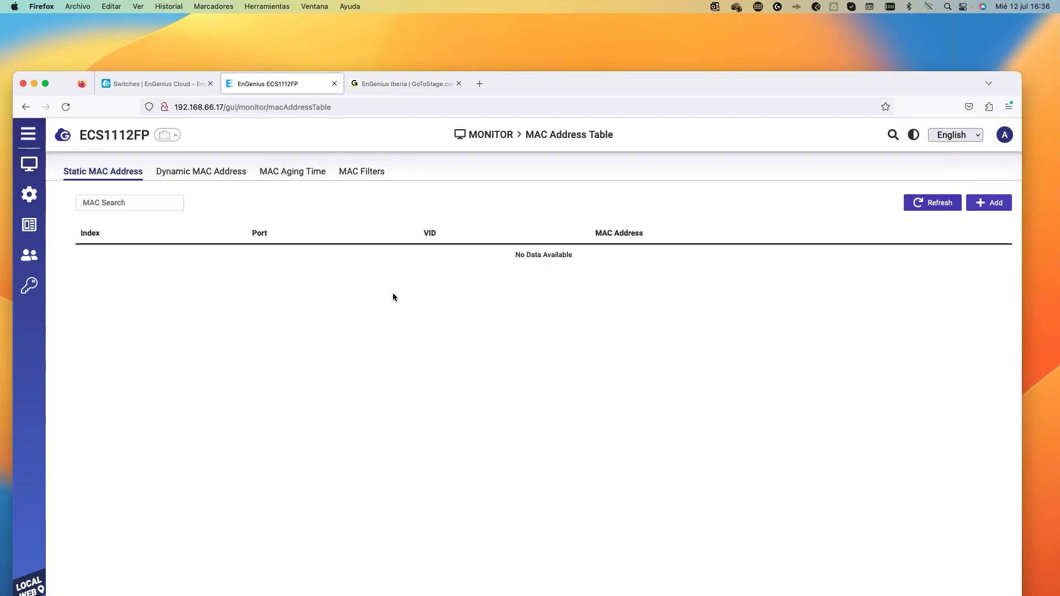
left_click(204, 171)
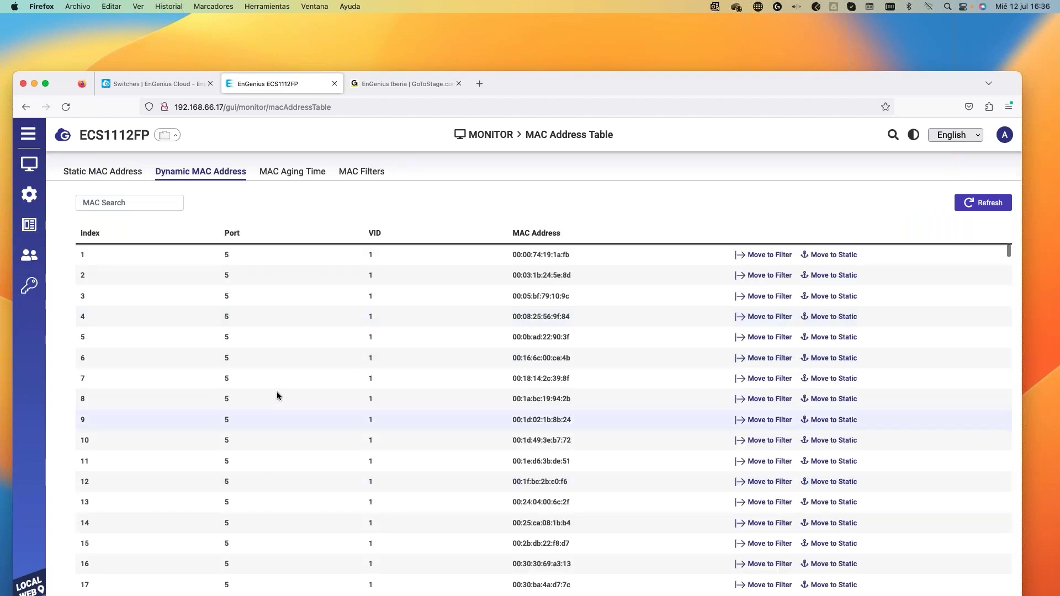
scroll(277, 394, "down", 4)
scroll(277, 394, "up", 4)
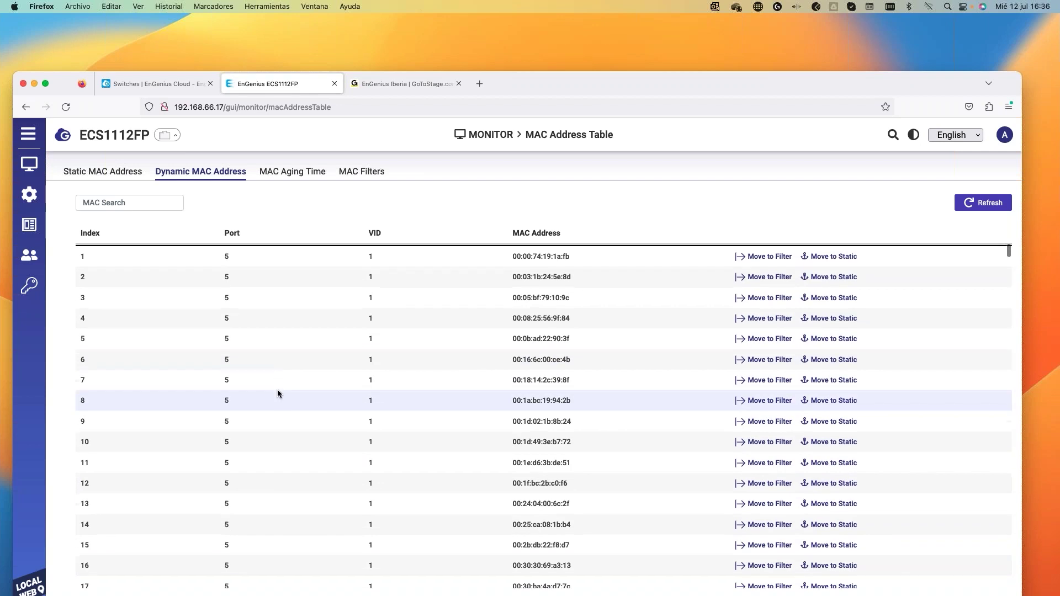
Step: In EnGenius Cloud, bring up the site's Analyze Event Log of DHCP pool exhaustion events
left_click(172, 88)
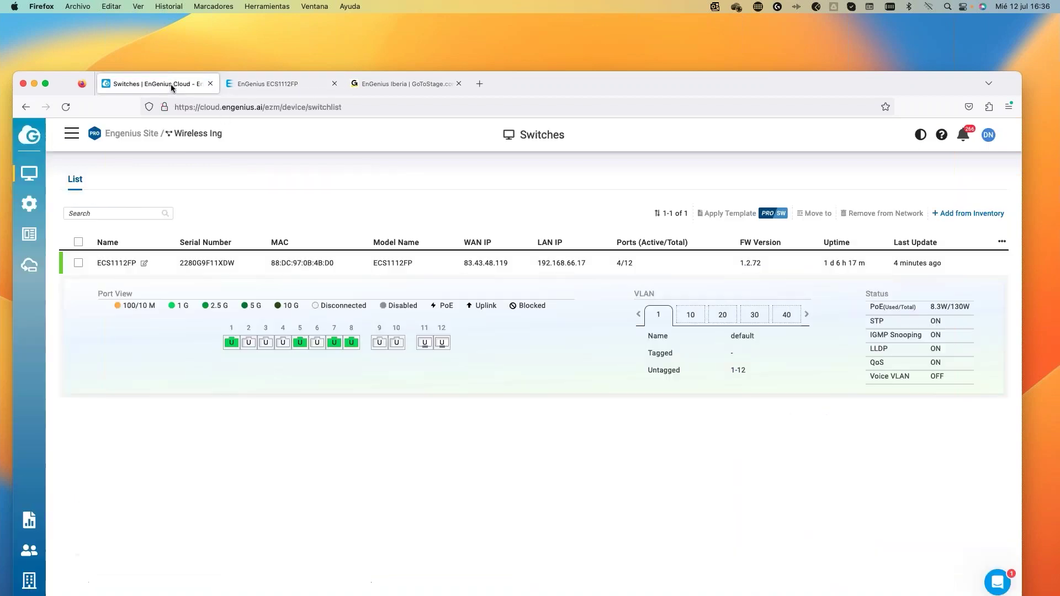
mouse_move(28, 211)
mouse_move(24, 240)
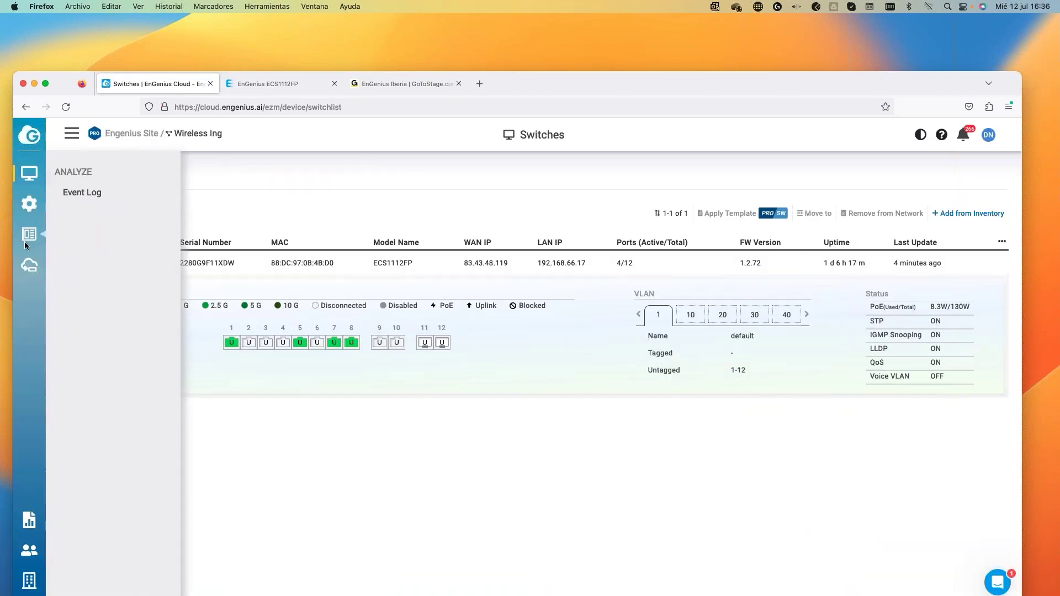
left_click(77, 194)
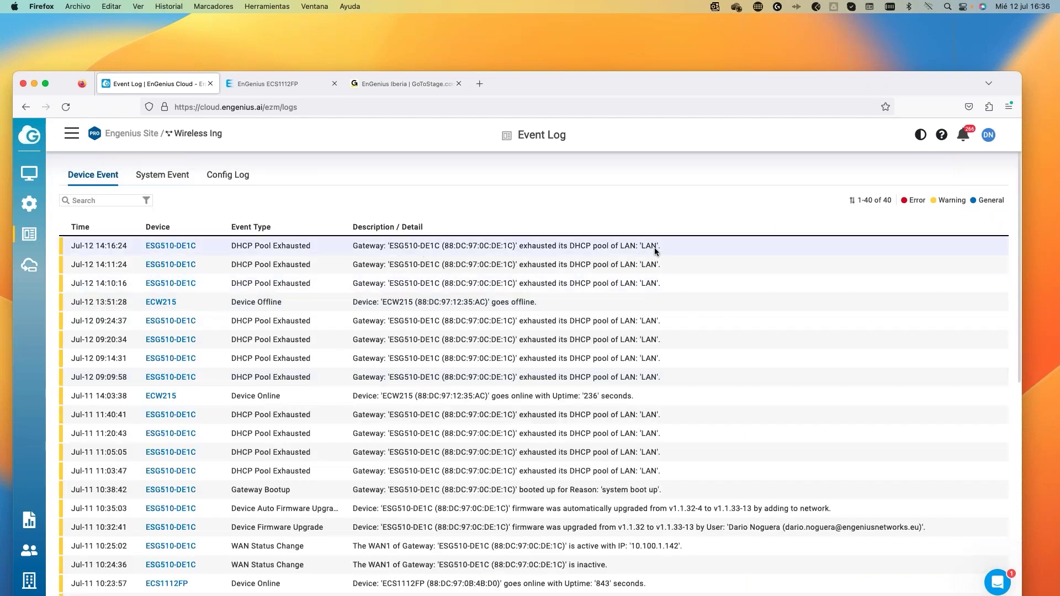
left_click_drag(664, 246, 519, 249)
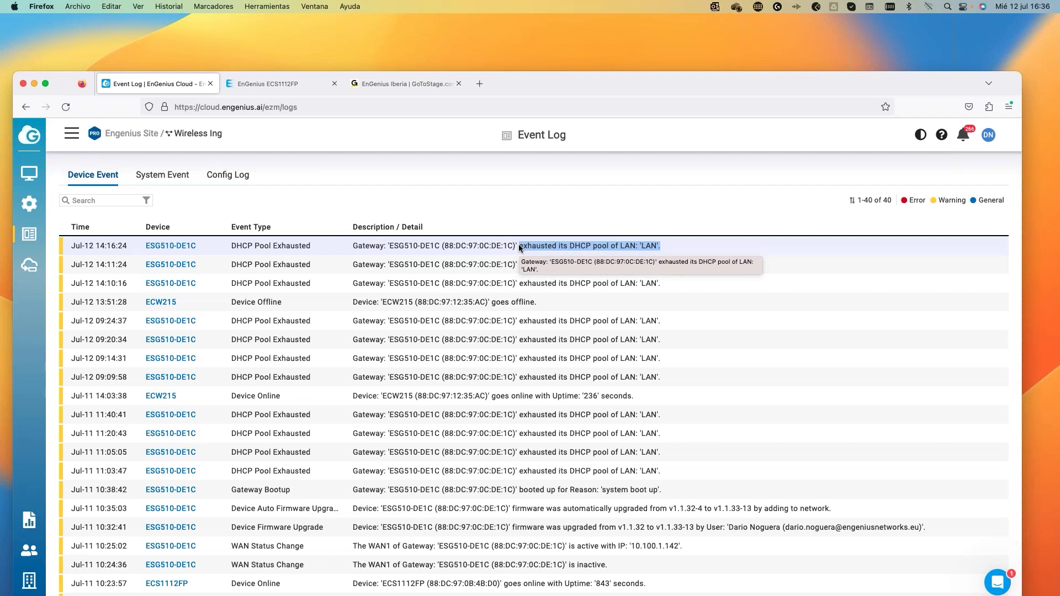
left_click(664, 251)
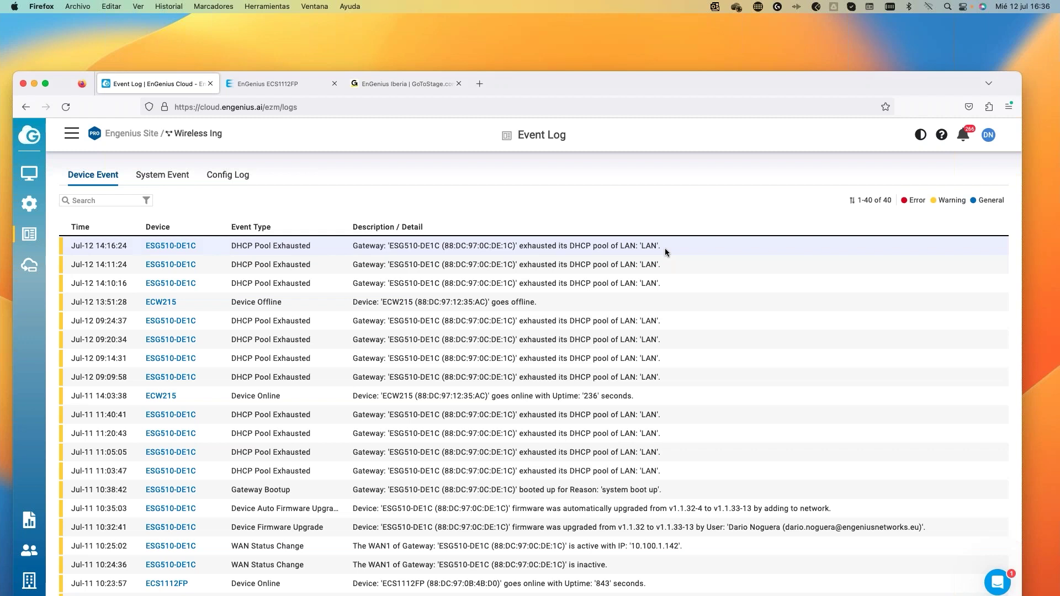
left_click_drag(664, 248, 457, 246)
left_click(457, 246)
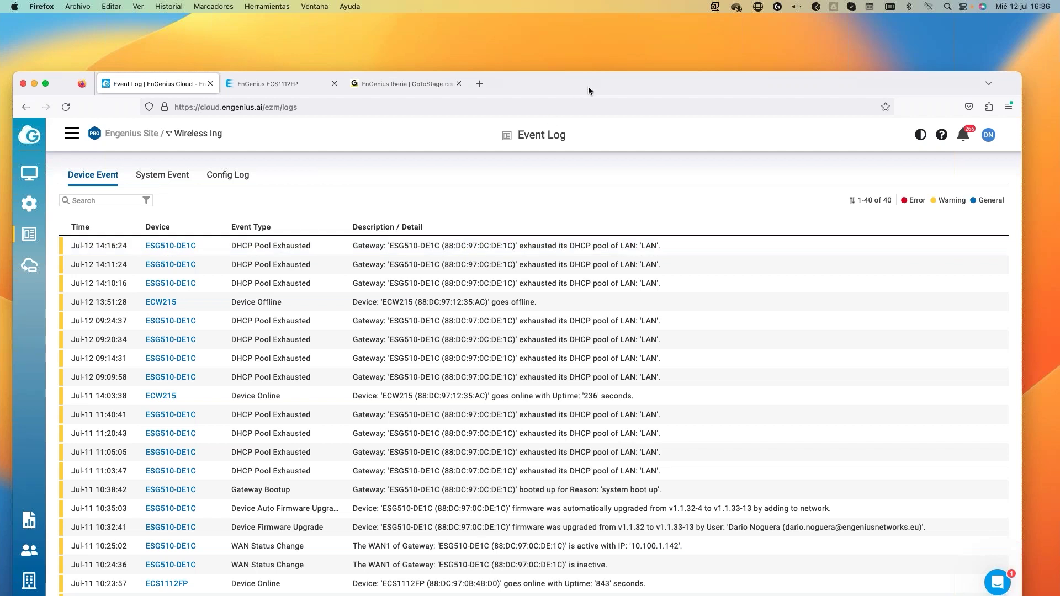
mouse_move(588, 94)
left_mouse_down()
mouse_move(588, 130)
mouse_move(586, 112)
left_mouse_up()
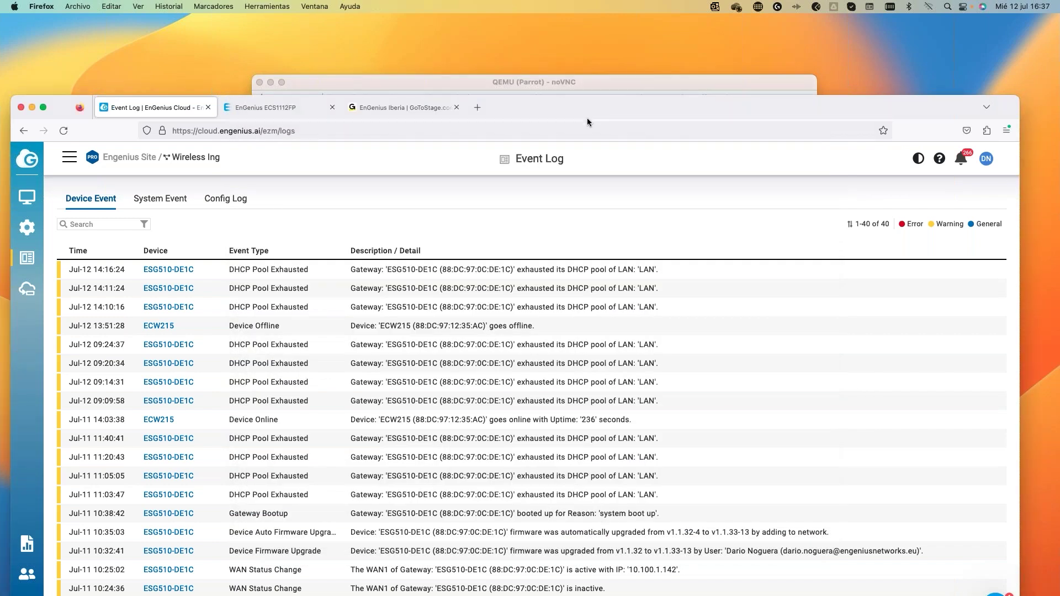
Step: Bring the ECS1112FP switch's local MAC address table page to the front
left_click_drag(589, 114, 592, 27)
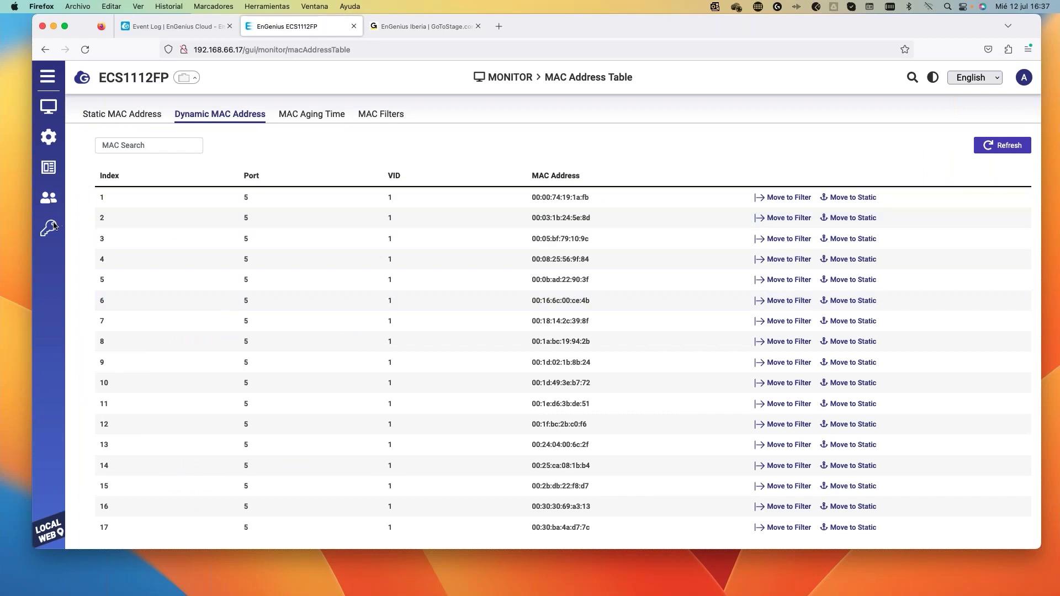
Step: Under Security > Port Security, set port 5 to State ON with Max MAC Address 1 and apply
mouse_move(48, 227)
left_click(120, 279)
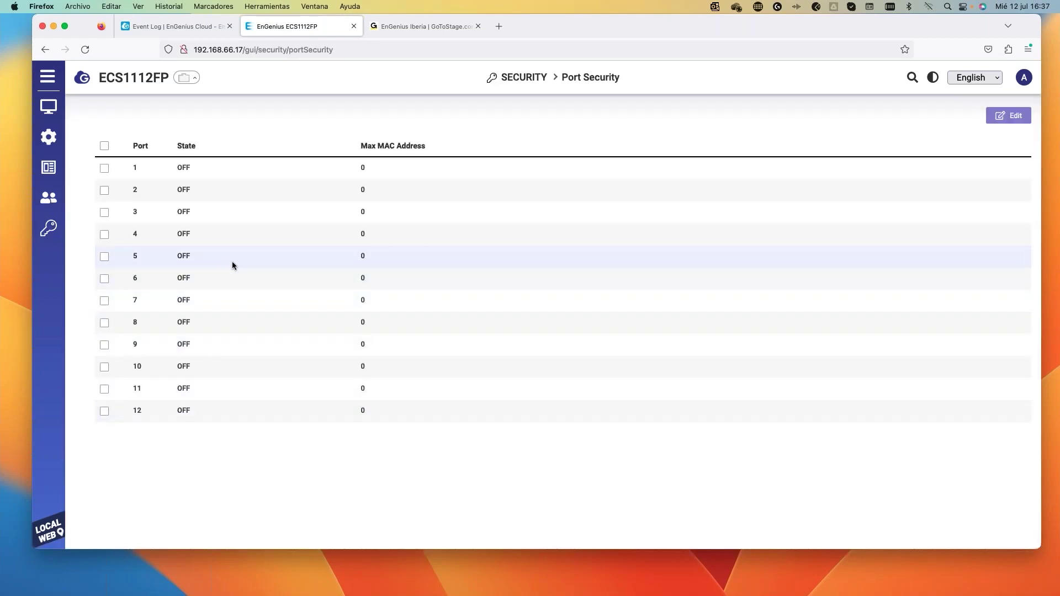
left_click(101, 256)
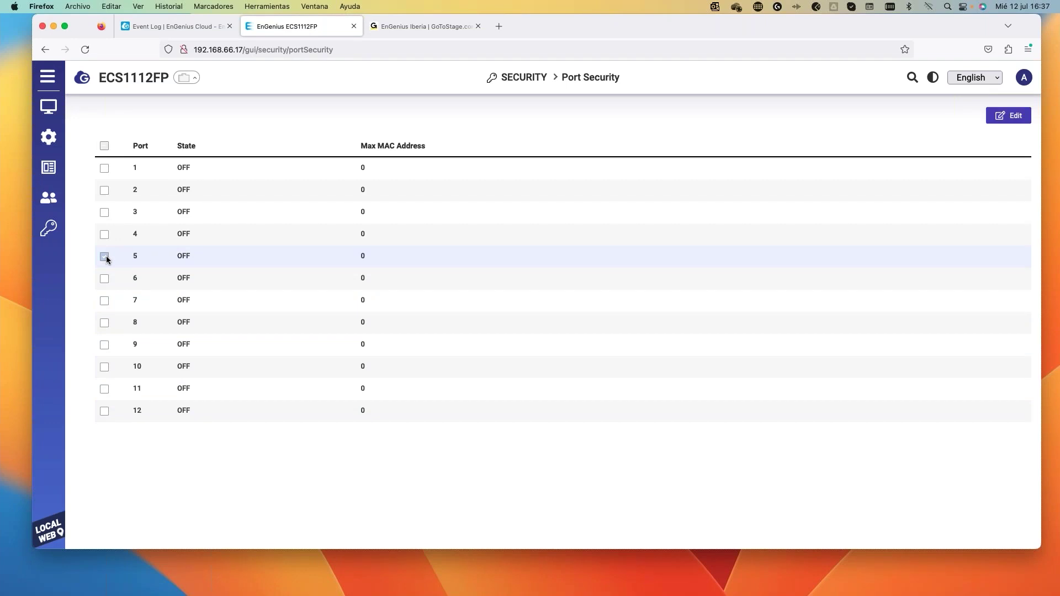
left_click(1008, 115)
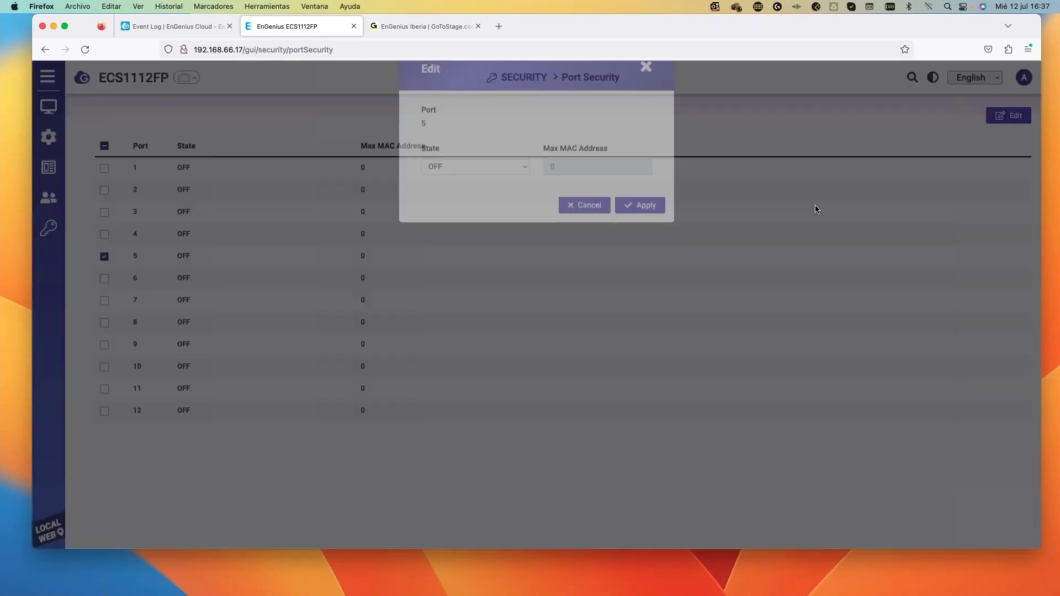
left_click(464, 197)
left_click(449, 183)
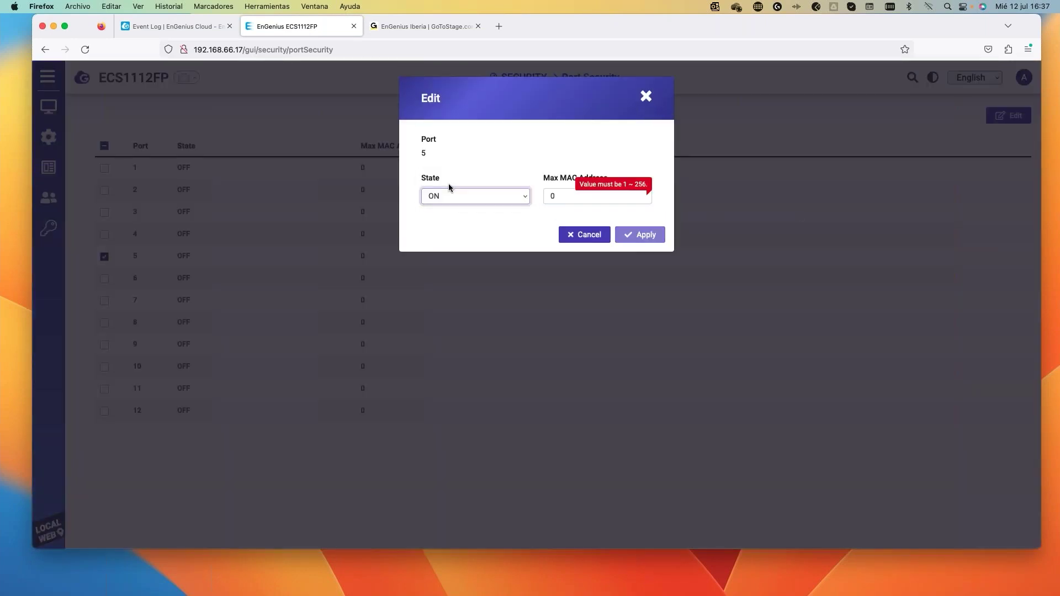
key("Tab")
type("1")
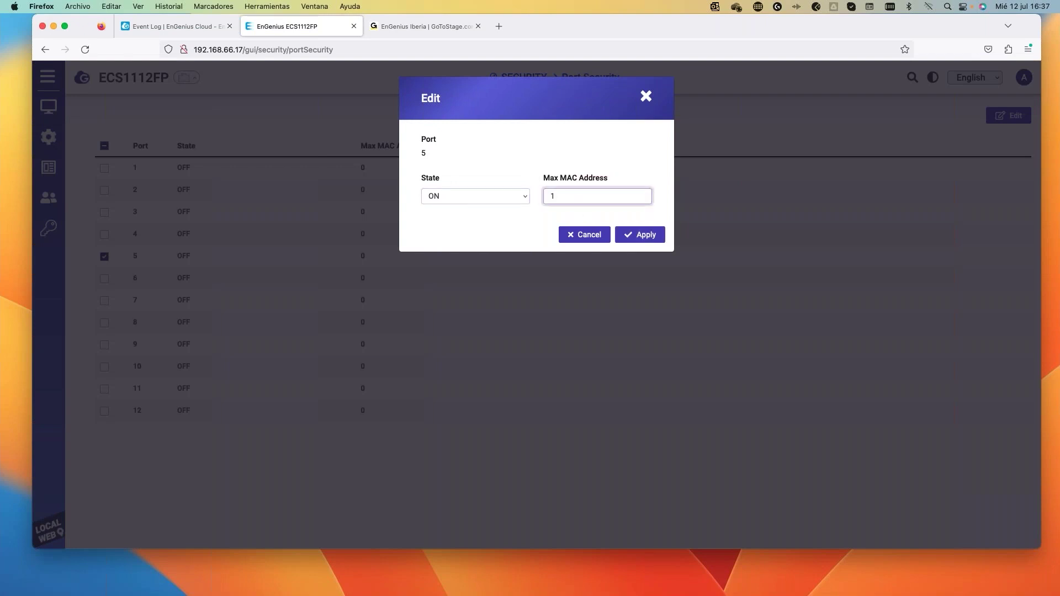
left_click(658, 241)
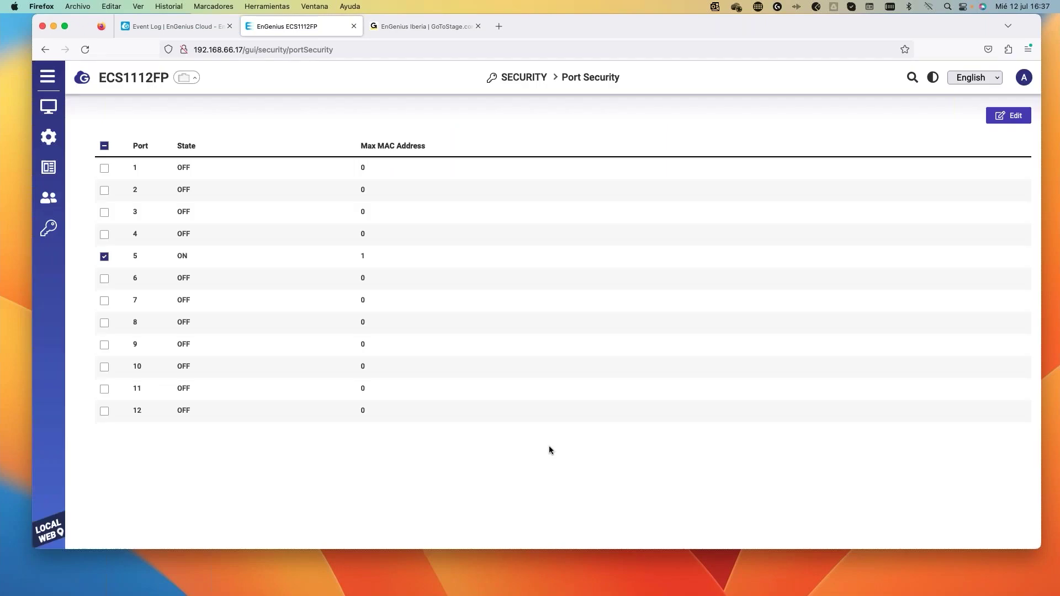
left_click(105, 257)
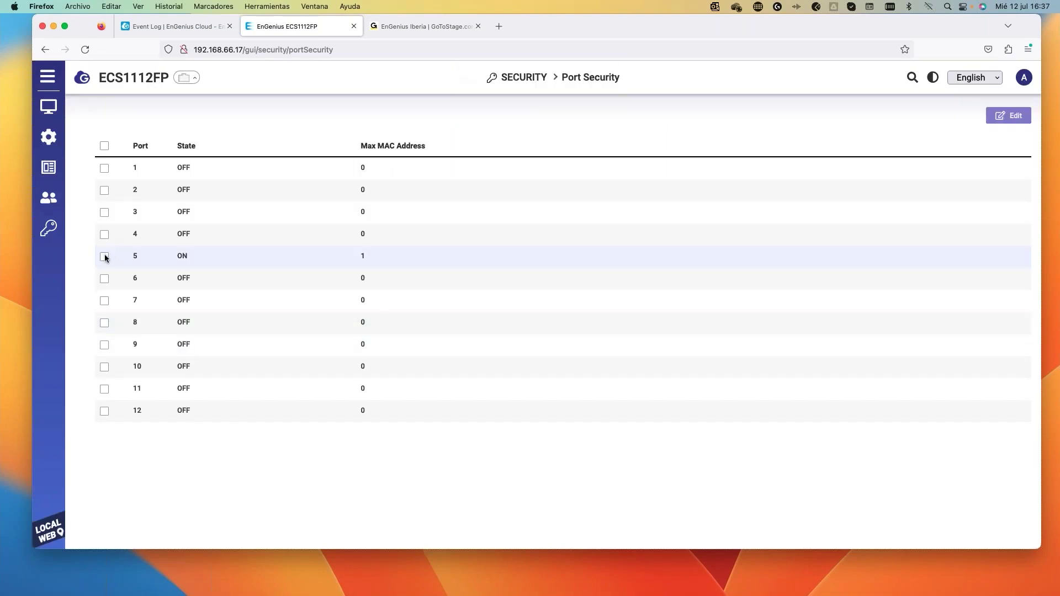